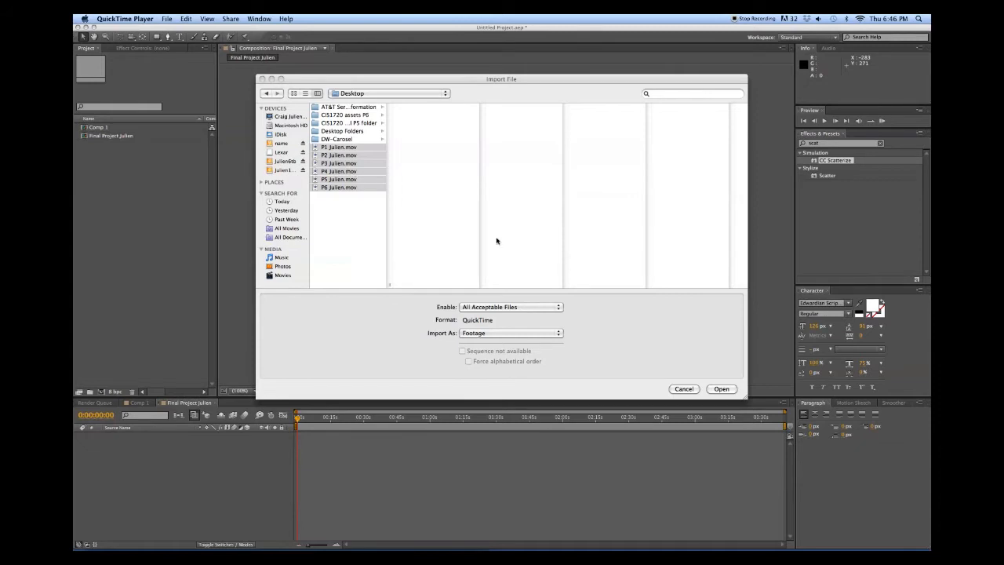
# Confirm the import of the six selected P1–P6 movie clips
pyautogui.click(715, 391)
pyautogui.click(715, 390)
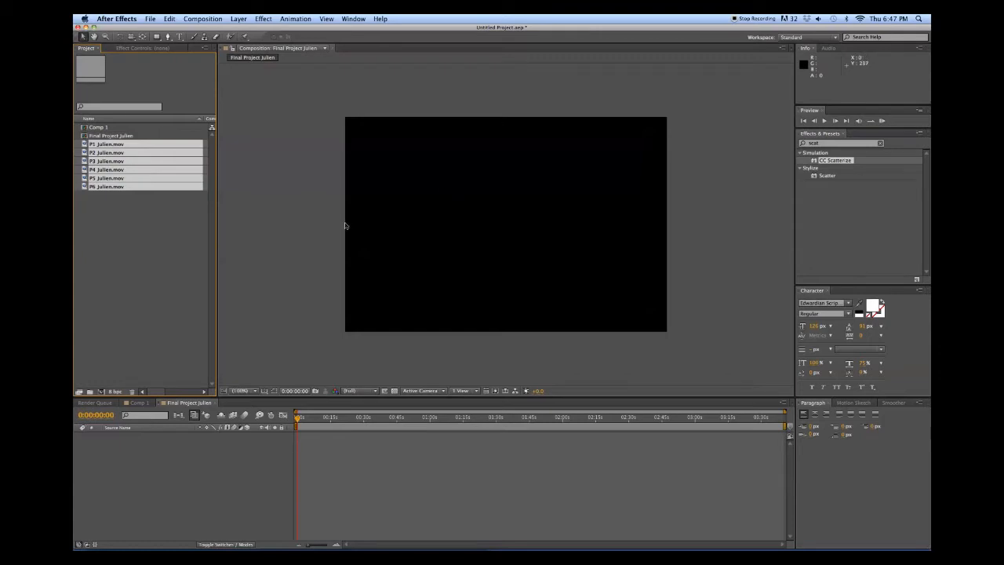
# Add all six clips as layers, put P2 above P1, and start P1 after P2
pyautogui.moveTo(104, 145); pyautogui.dragTo(161, 468)
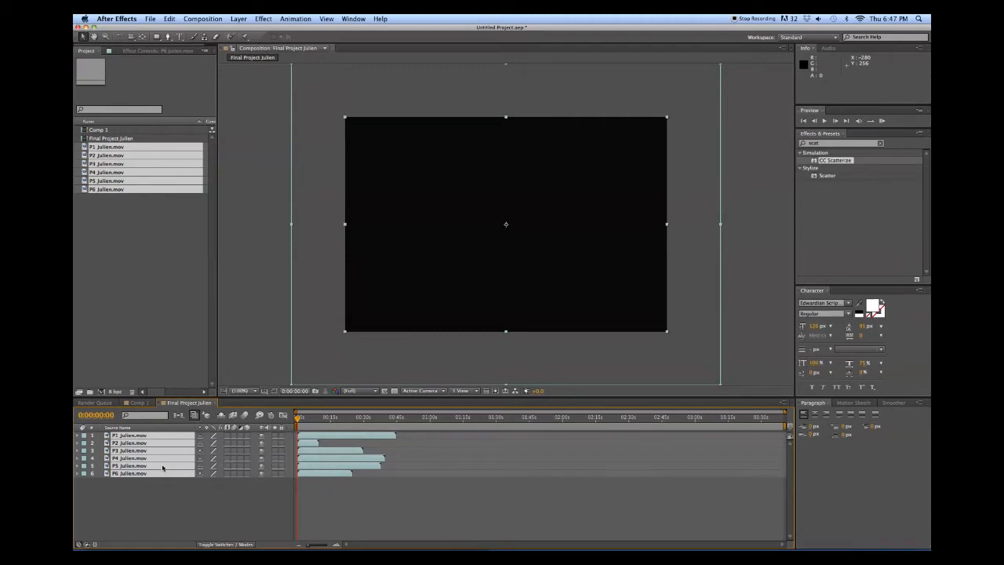
pyautogui.click(195, 506)
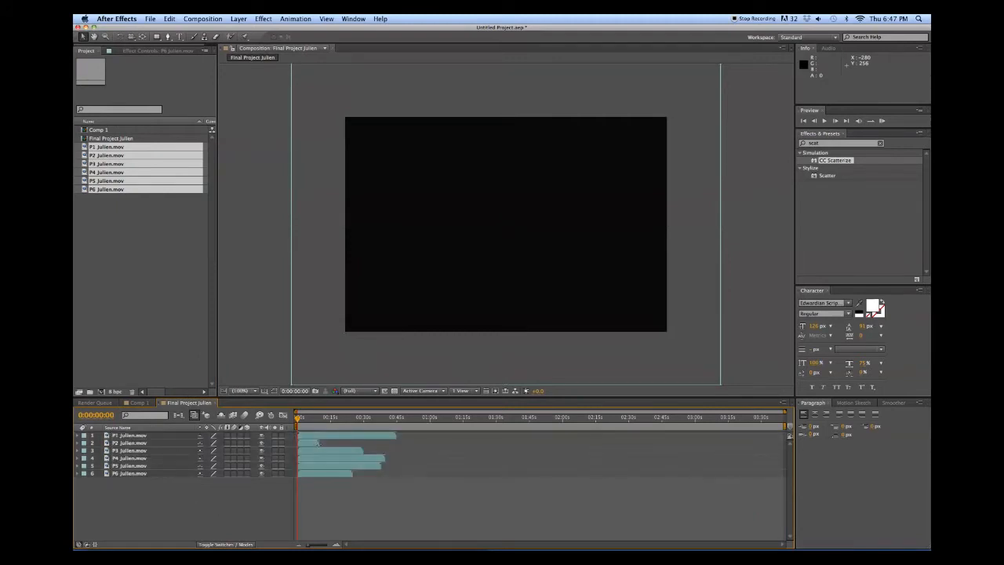
pyautogui.moveTo(119, 444); pyautogui.dragTo(119, 433)
pyautogui.moveTo(318, 443); pyautogui.dragTo(340, 445)
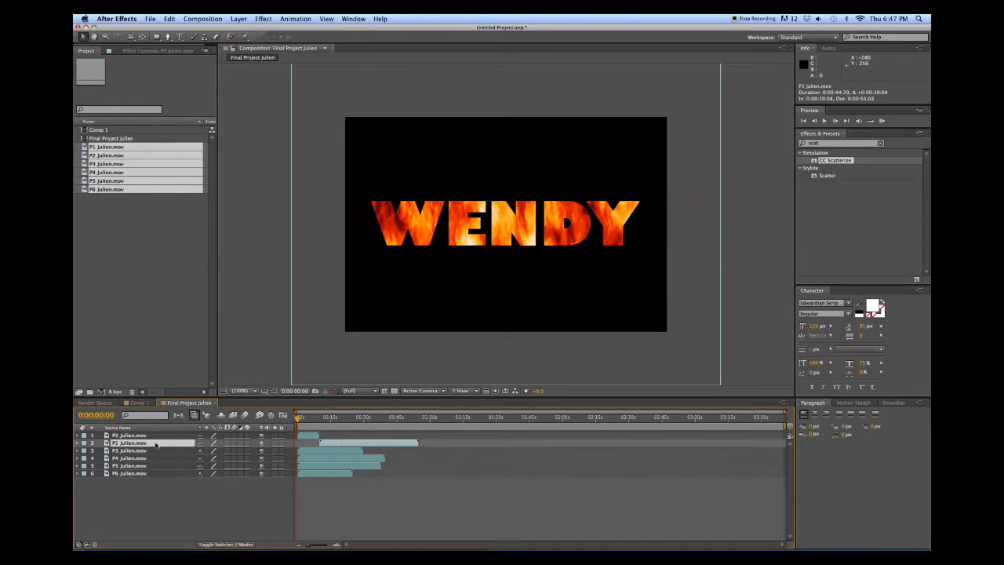
pyautogui.moveTo(332, 447); pyautogui.dragTo(311, 447)
pyautogui.moveTo(310, 447); pyautogui.dragTo(409, 446)
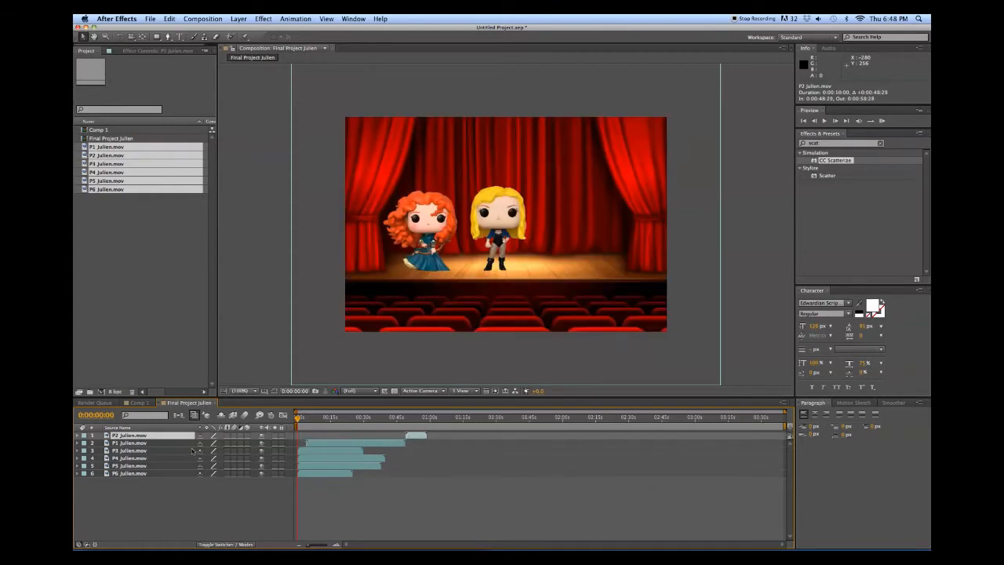
# Move P3 to the top of the stack, start it after the earlier clip, and raise P4
pyautogui.click(139, 452)
pyautogui.moveTo(139, 451); pyautogui.dragTo(141, 435)
pyautogui.moveTo(323, 438); pyautogui.dragTo(451, 446)
pyautogui.moveTo(129, 458); pyautogui.dragTo(141, 436)
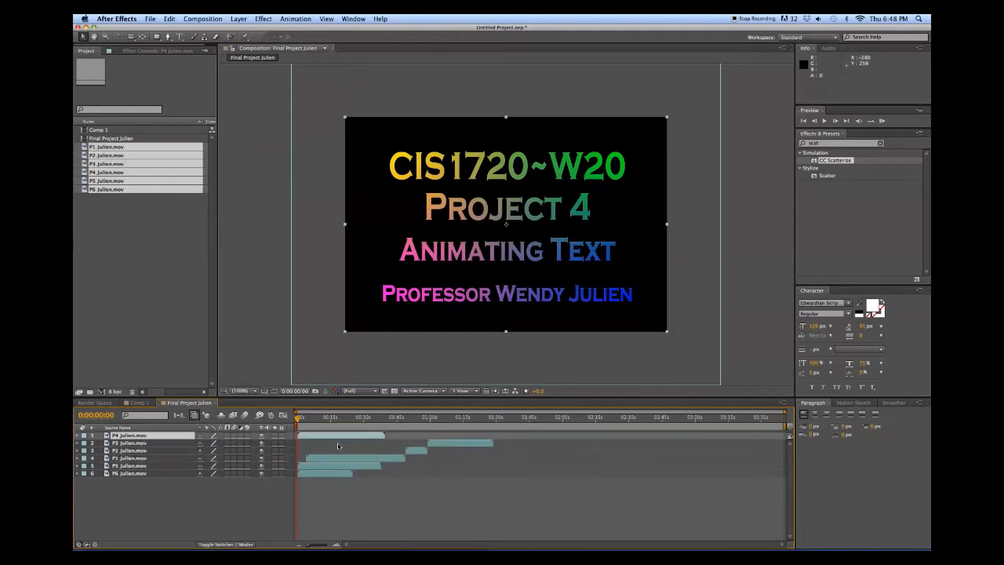
# Start P4 after P3 ends, then move P5 to the top and start it after P4
pyautogui.moveTo(338, 438); pyautogui.dragTo(533, 443)
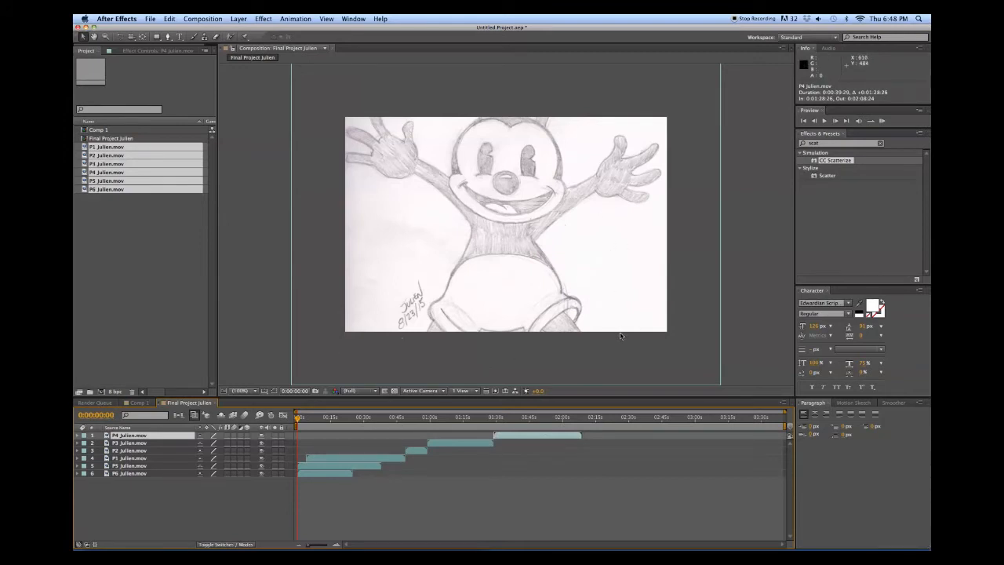
pyautogui.moveTo(293, 416)
pyautogui.mouseDown()
pyautogui.moveTo(339, 421)
pyautogui.moveTo(286, 425)
pyautogui.mouseUp()
pyautogui.click(146, 466)
pyautogui.moveTo(146, 466); pyautogui.dragTo(137, 434)
pyautogui.moveTo(350, 433); pyautogui.dragTo(623, 445)
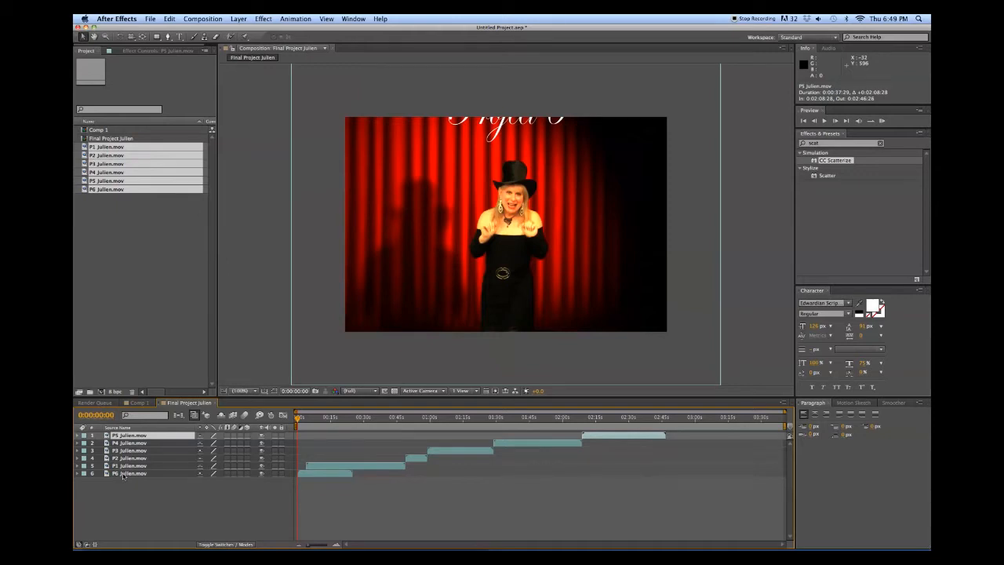
# Move P6 to the top and start it exactly as P5 ends, at 0:02:46:29
pyautogui.click(124, 475)
pyautogui.moveTo(124, 482); pyautogui.dragTo(138, 433)
pyautogui.moveTo(317, 434); pyautogui.dragTo(682, 448)
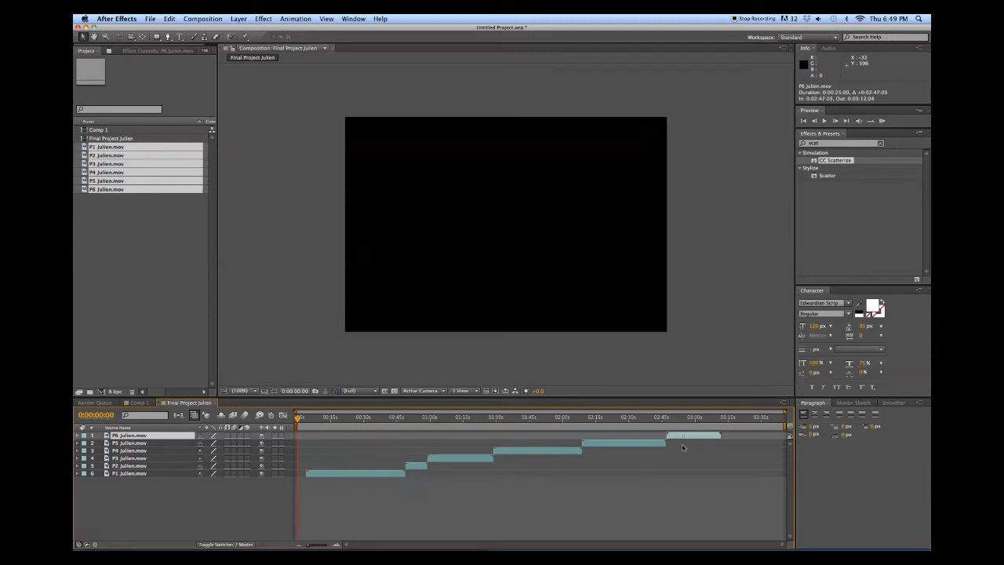
pyautogui.moveTo(682, 448); pyautogui.dragTo(681, 448)
# Set the final project composition's duration to 0:03:15:00 in Composition Settings
pyautogui.click(213, 19)
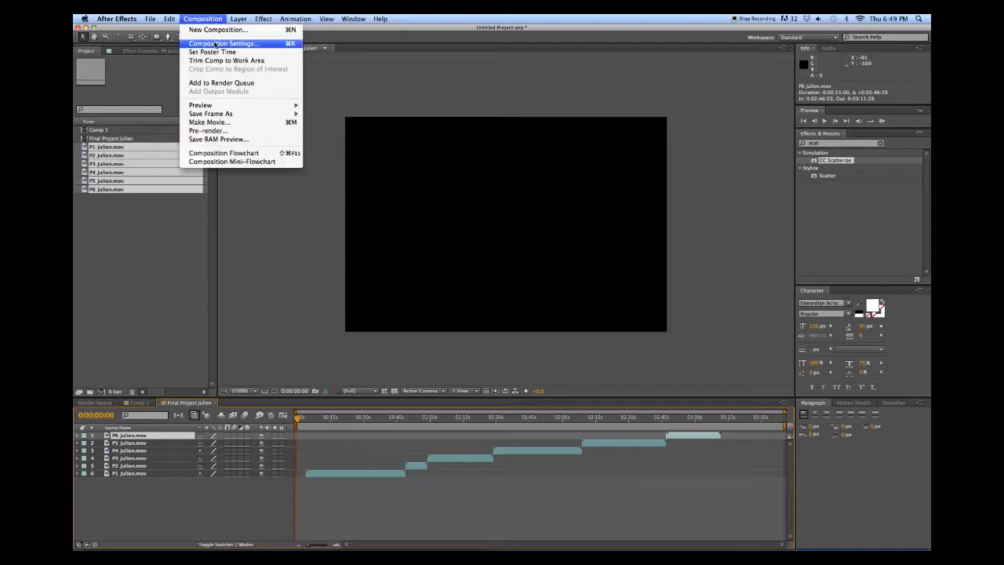
pyautogui.click(216, 43)
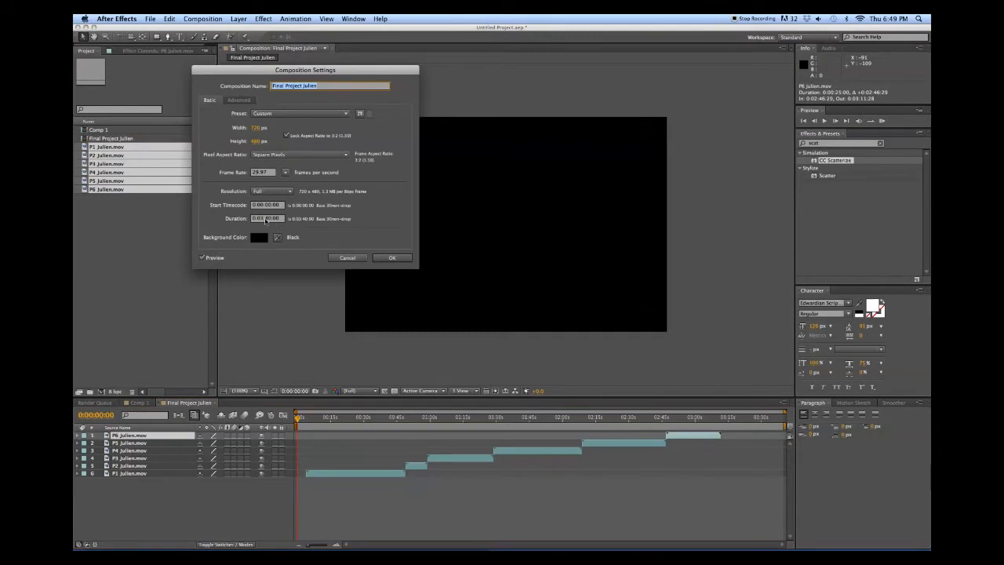
pyautogui.click(266, 220)
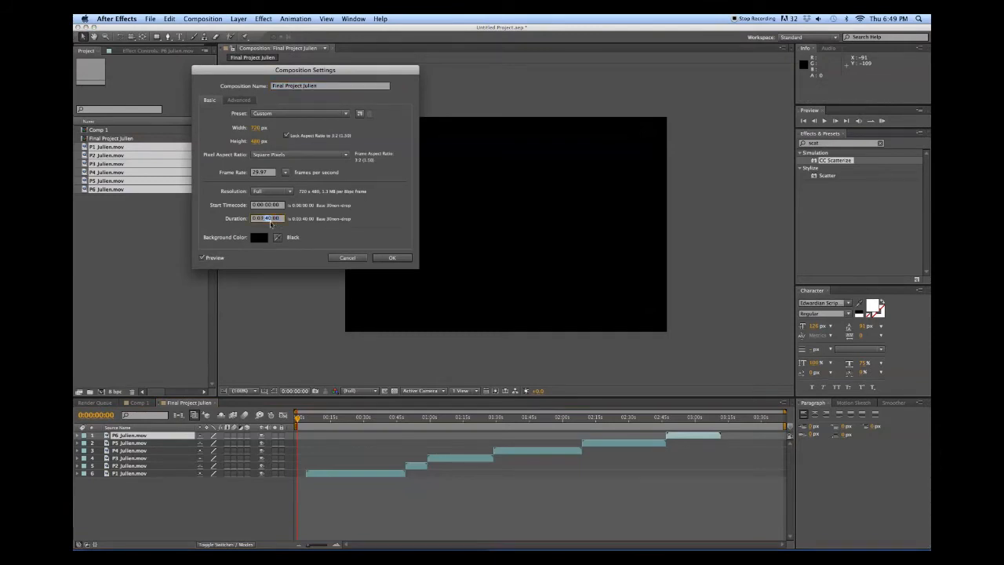
pyautogui.write('15')
pyautogui.click(395, 259)
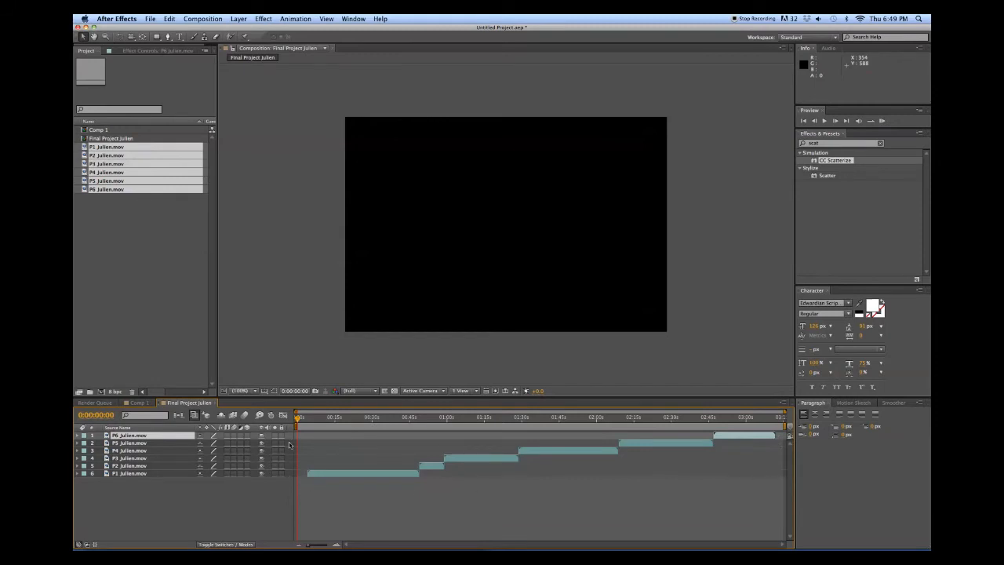
pyautogui.moveTo(298, 424); pyautogui.dragTo(321, 425)
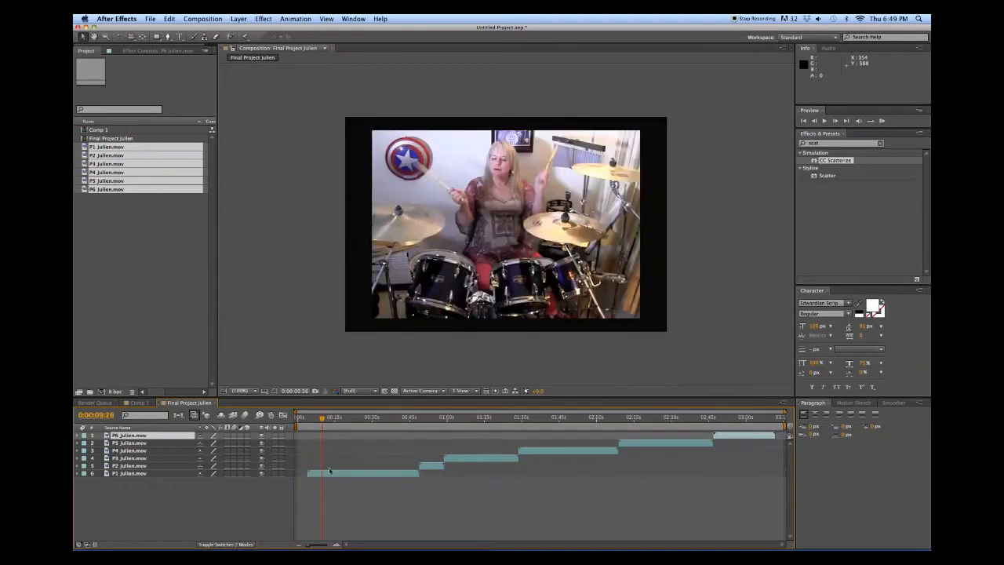
pyautogui.click(334, 474)
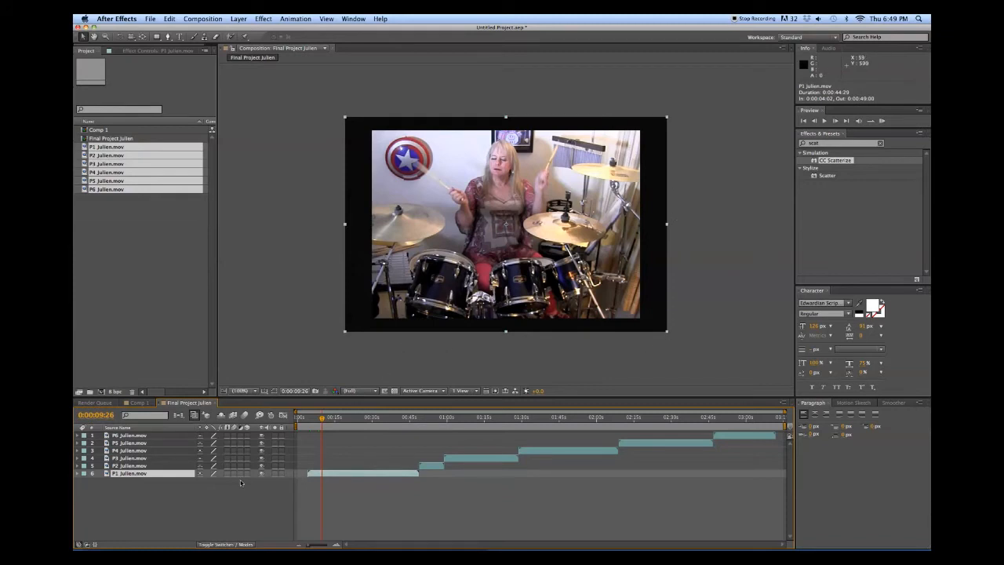
pyautogui.moveTo(321, 417); pyautogui.dragTo(434, 418)
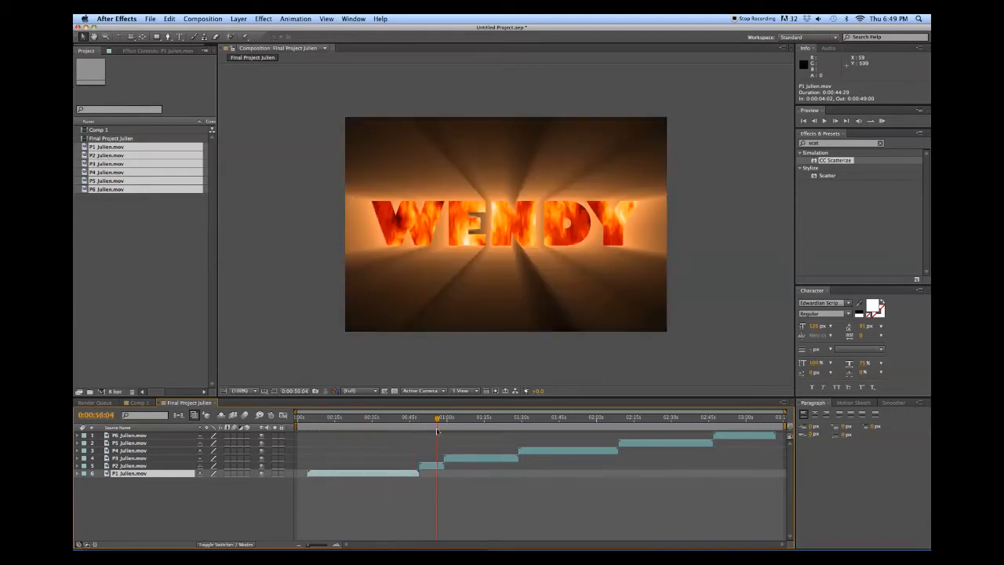
pyautogui.click(427, 469)
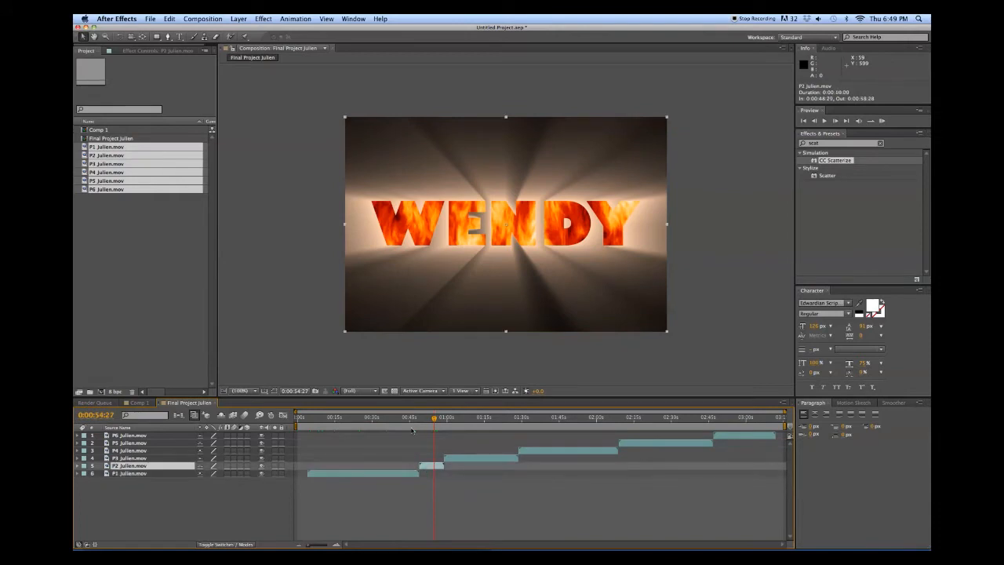
pyautogui.moveTo(433, 416)
pyautogui.mouseDown()
pyautogui.moveTo(374, 422)
pyautogui.moveTo(450, 419)
pyautogui.mouseUp()
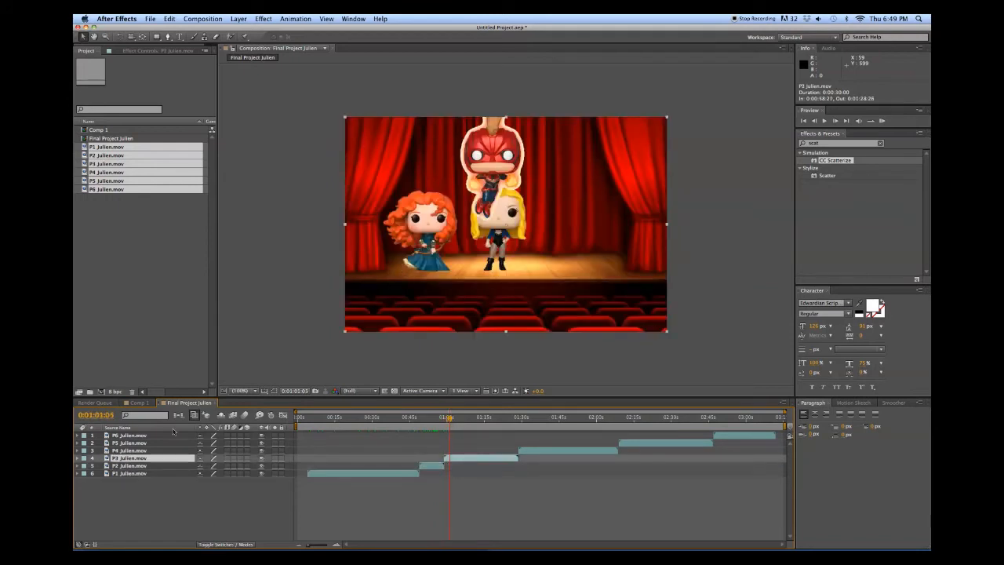
# Try scaling the P3 clip down to about 84%, then undo it
pyautogui.press('s')
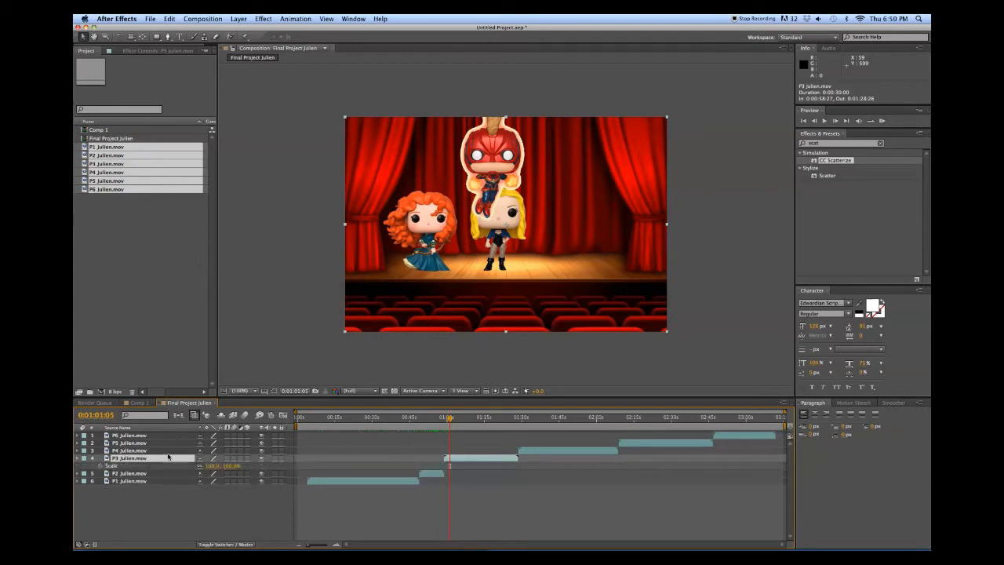
pyautogui.moveTo(210, 466); pyautogui.dragTo(199, 466)
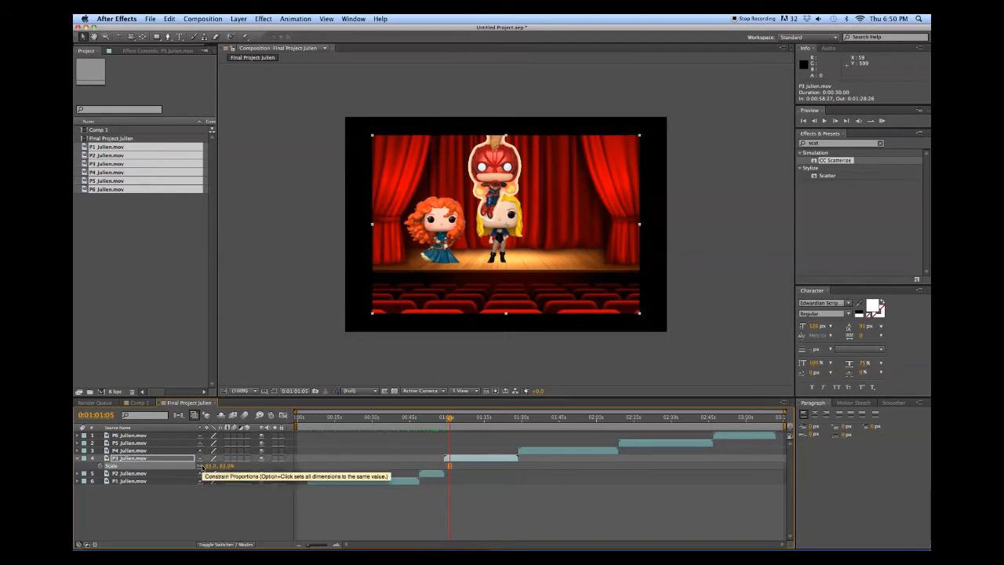
pyautogui.press('super+z')
pyautogui.press('super+z')
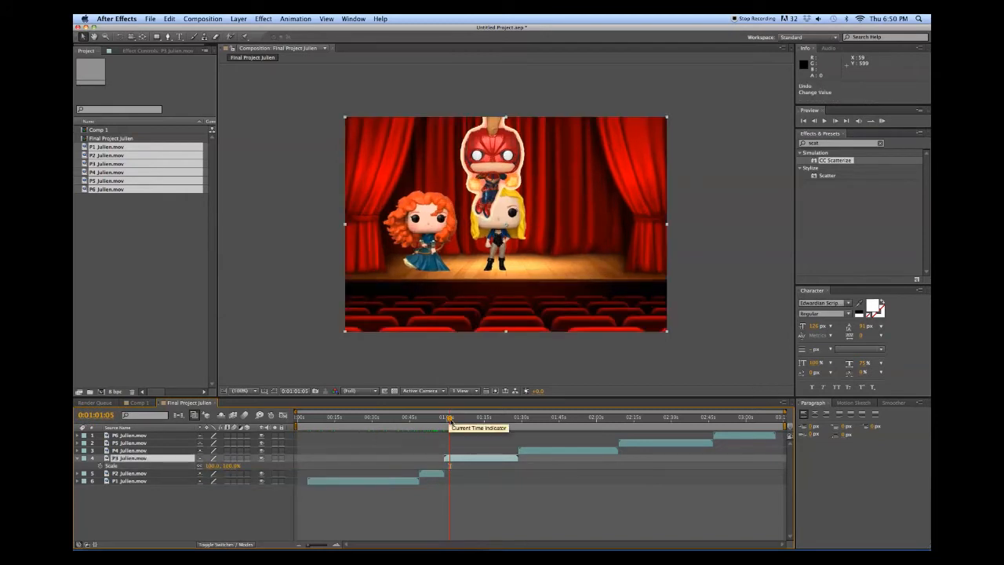
# Preview ahead through P4 and scale the P5 clip down to 44%
pyautogui.moveTo(449, 418); pyautogui.dragTo(522, 418)
pyautogui.click(533, 426)
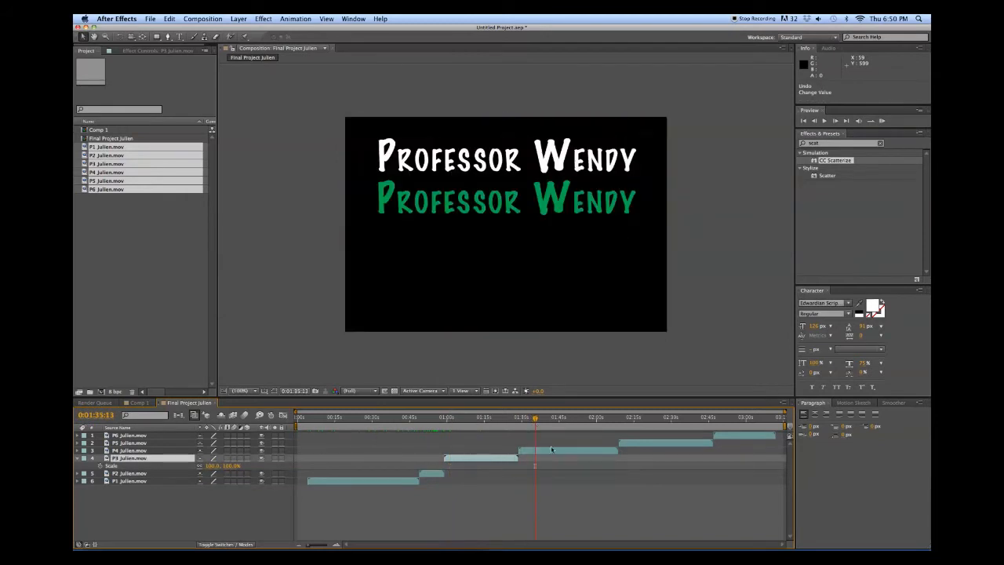
pyautogui.click(551, 449)
pyautogui.moveTo(536, 420); pyautogui.dragTo(628, 422)
pyautogui.click(639, 443)
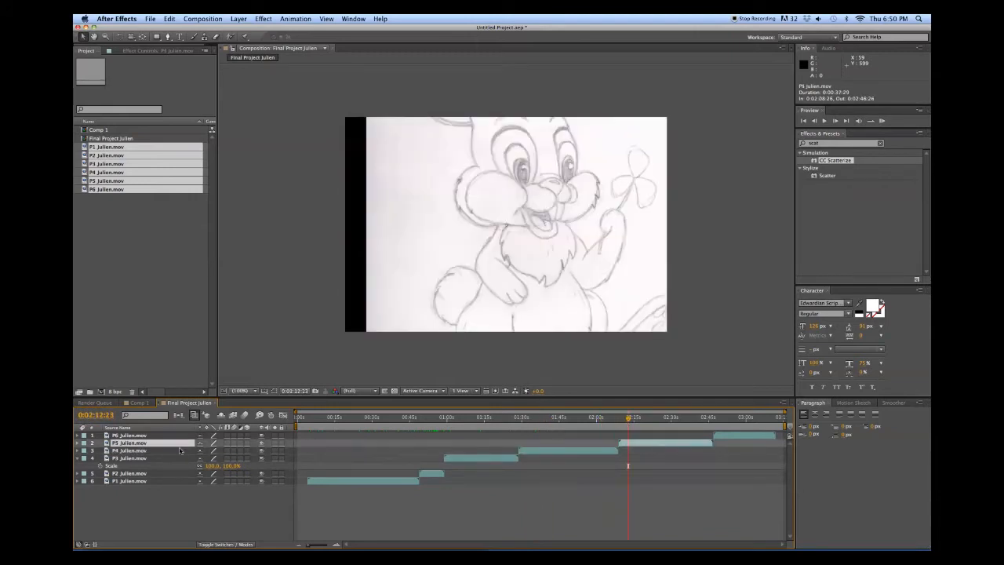
pyautogui.press('s')
pyautogui.moveTo(211, 451); pyautogui.dragTo(188, 451)
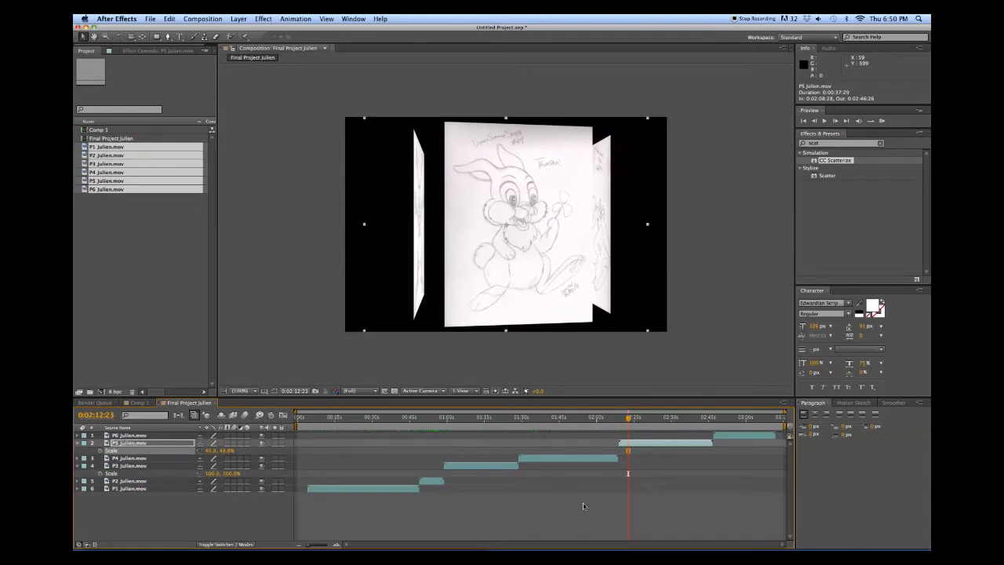
# Scale the P6 clip to 66%, check the sequence end, and return to the start
pyautogui.moveTo(627, 419); pyautogui.dragTo(716, 421)
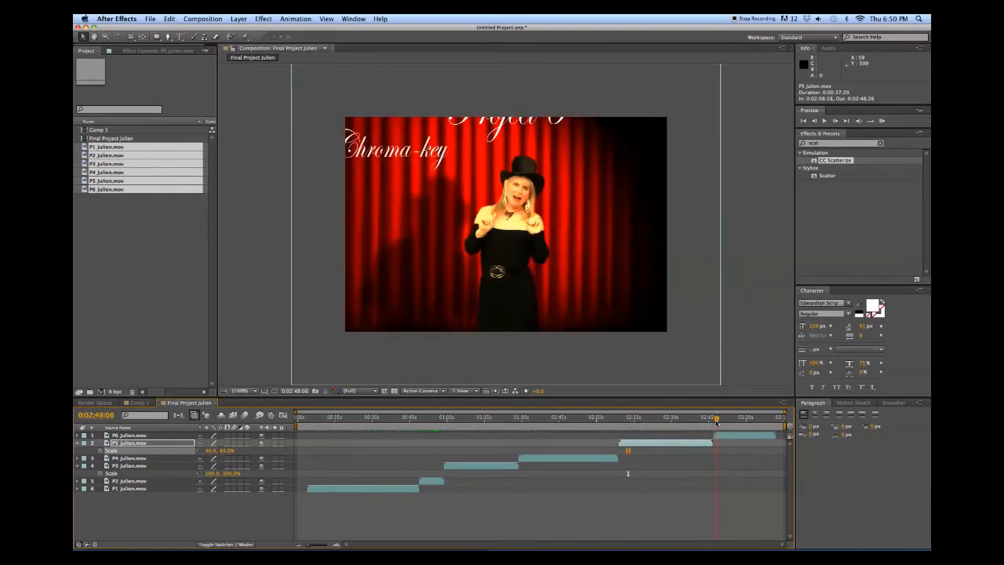
pyautogui.click(727, 437)
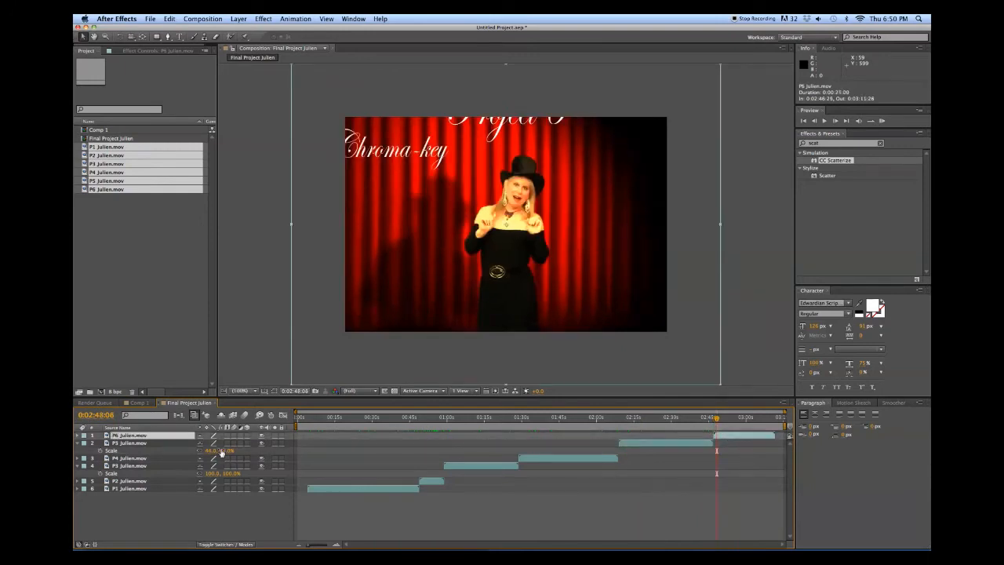
pyautogui.press('s')
pyautogui.moveTo(215, 443); pyautogui.dragTo(201, 443)
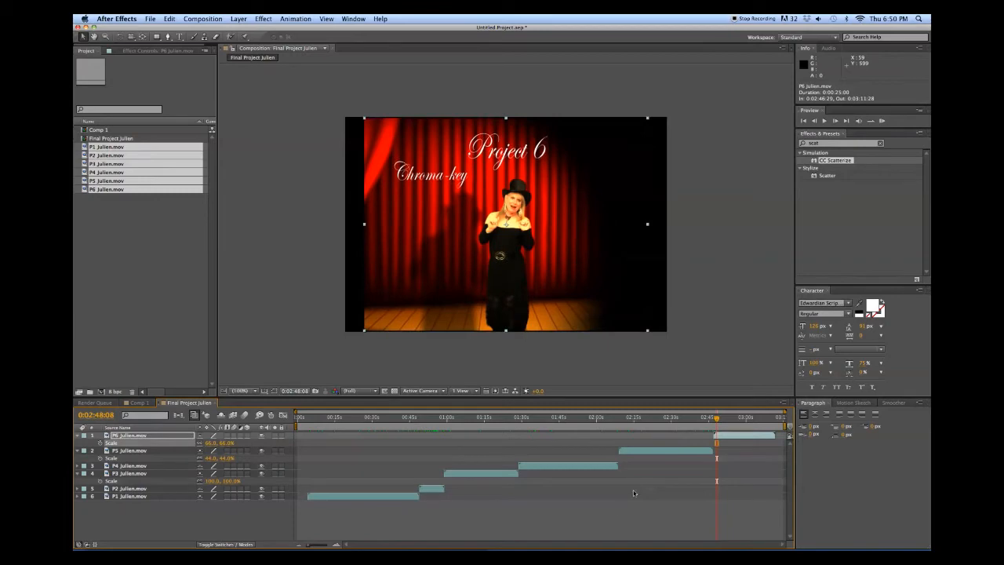
pyautogui.moveTo(716, 418); pyautogui.dragTo(297, 477)
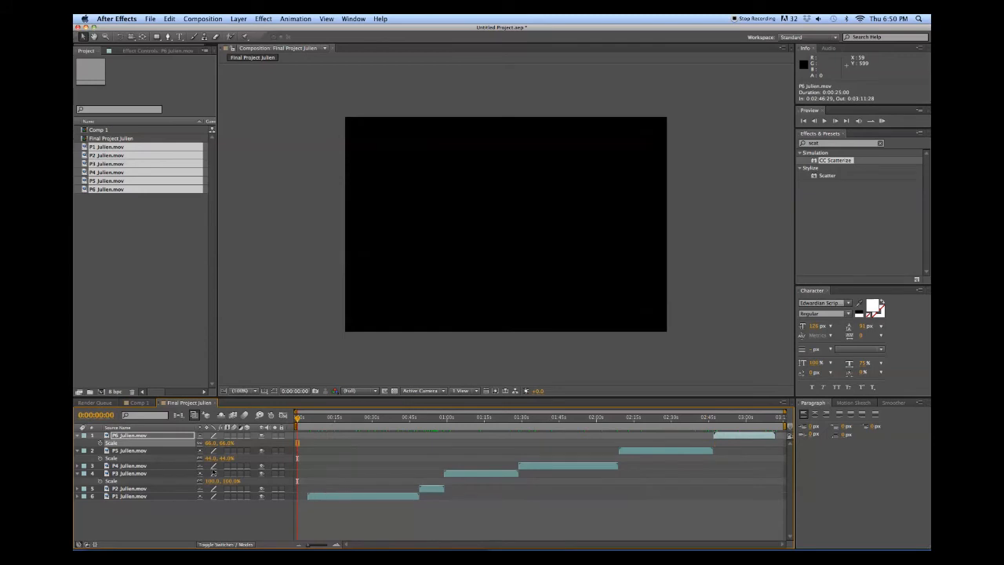
pyautogui.moveTo(299, 421)
pyautogui.mouseDown()
pyautogui.moveTo(324, 424)
pyautogui.moveTo(297, 424)
pyautogui.mouseUp()
# Add a centred text layer with the professor's full name, sized to 118 px
pyautogui.click(181, 38)
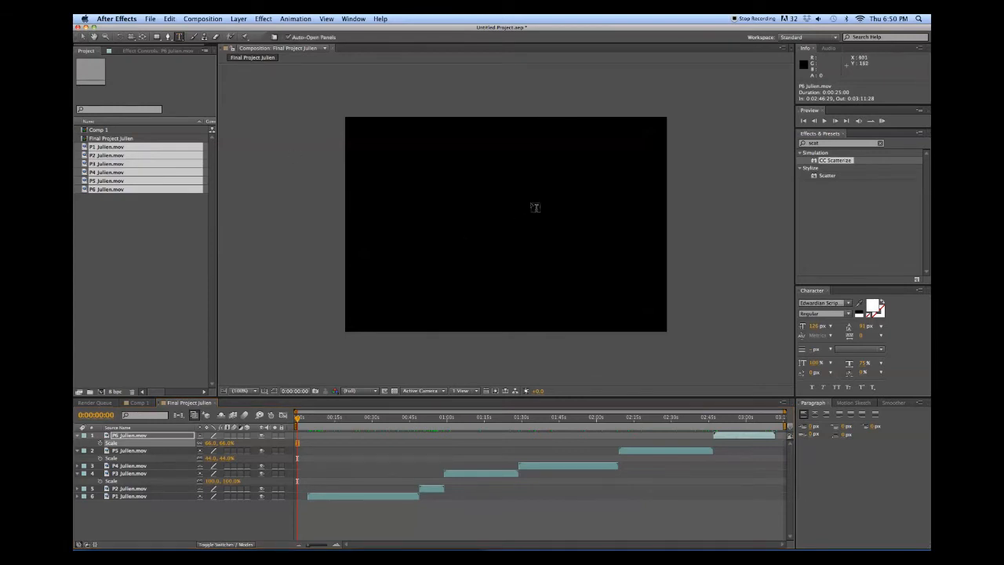
pyautogui.click(814, 414)
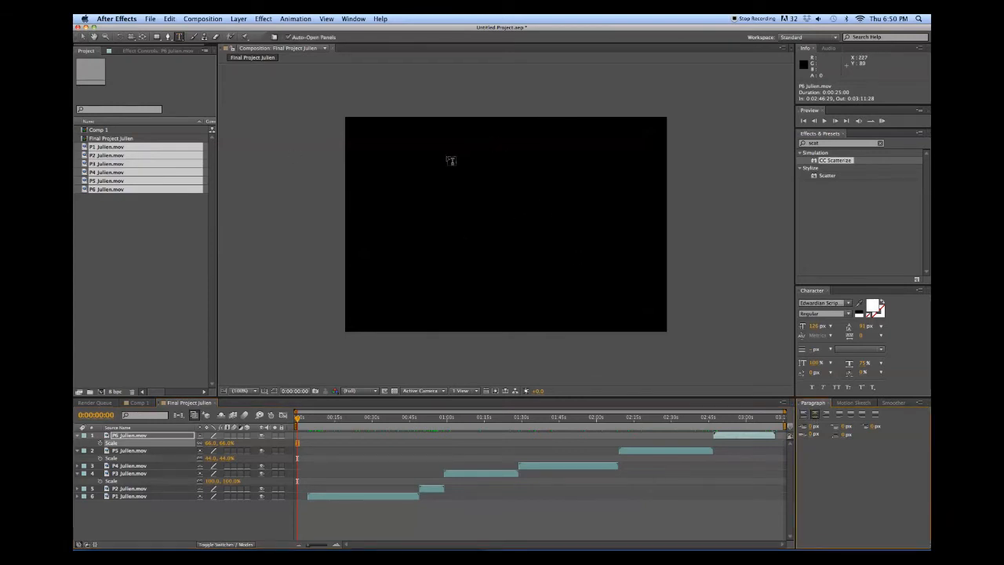
pyautogui.click(505, 179)
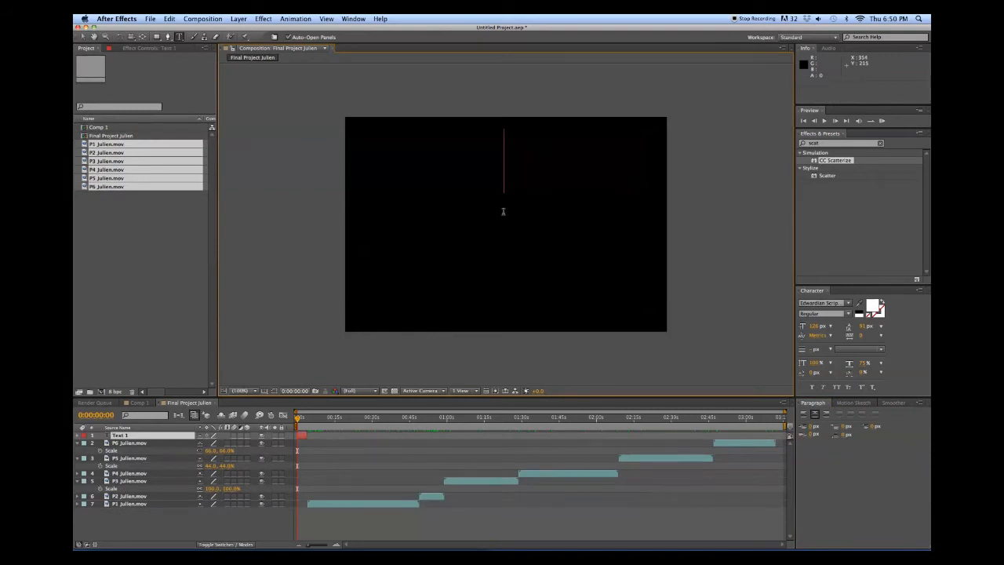
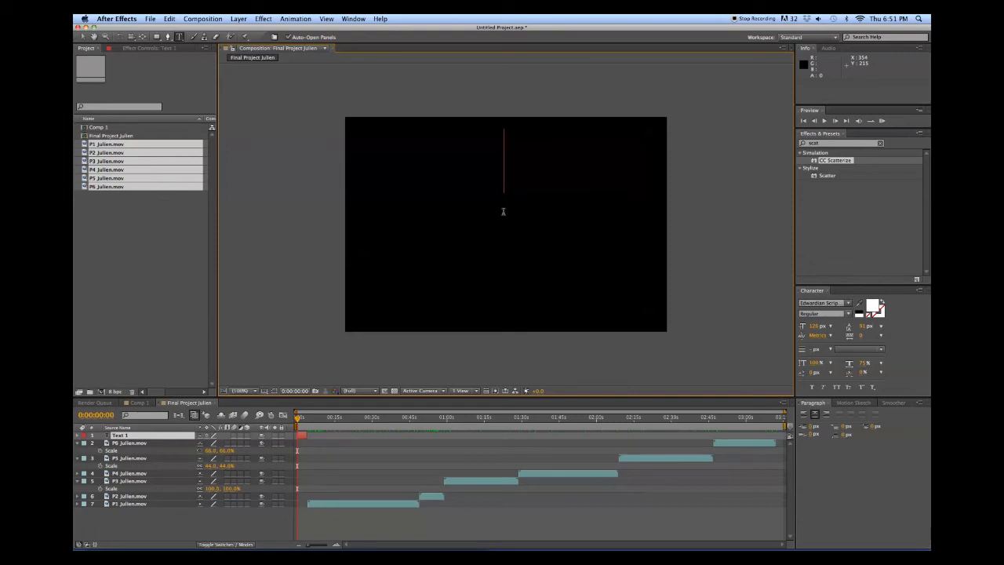
pyautogui.write('Profess')
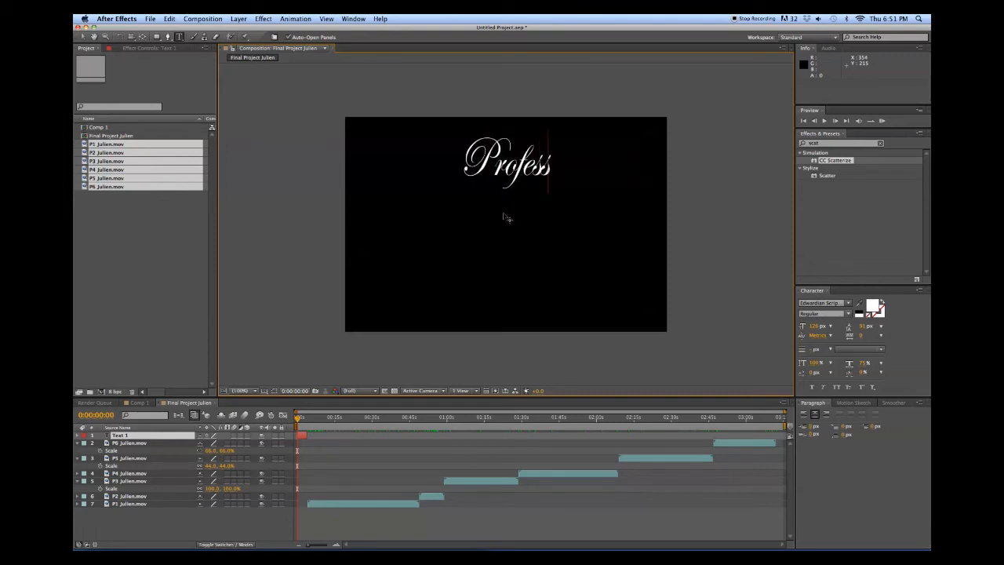
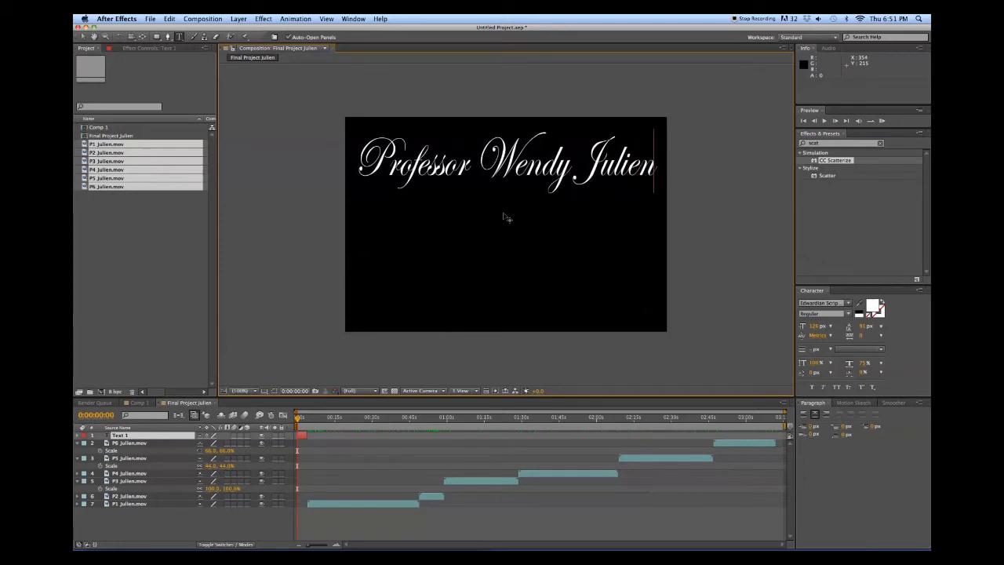
pyautogui.tripleClick(611, 168)
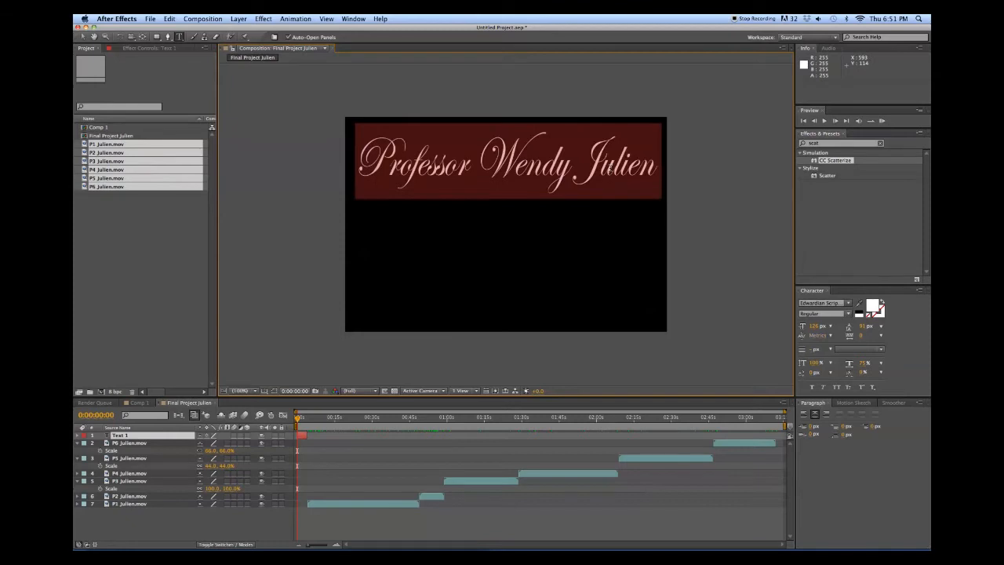
pyautogui.press('super+shift+comma')
pyautogui.press('super+shift+comma')
pyautogui.press('super+shift+comma')
pyautogui.press('super+shift+comma')
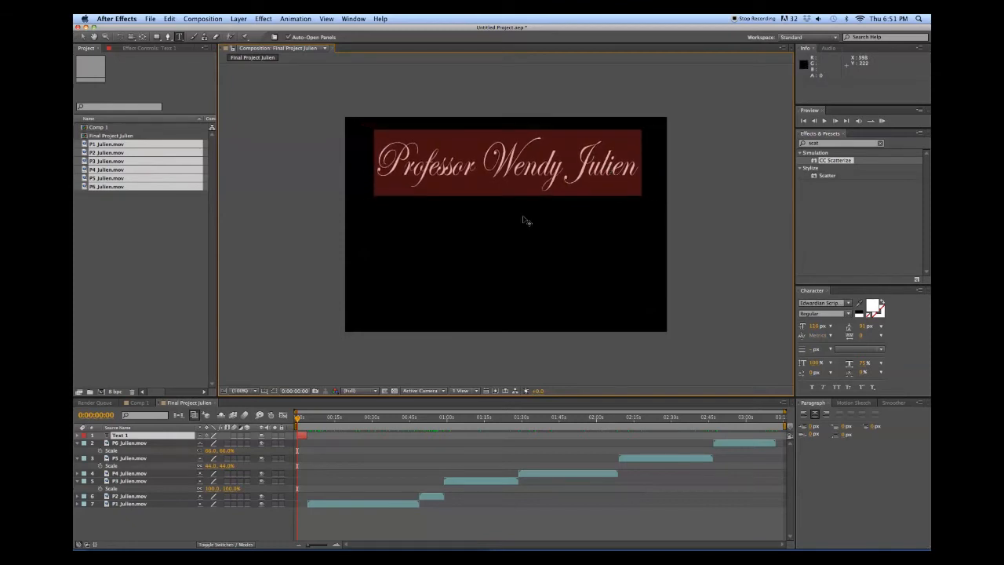
pyautogui.click(494, 238)
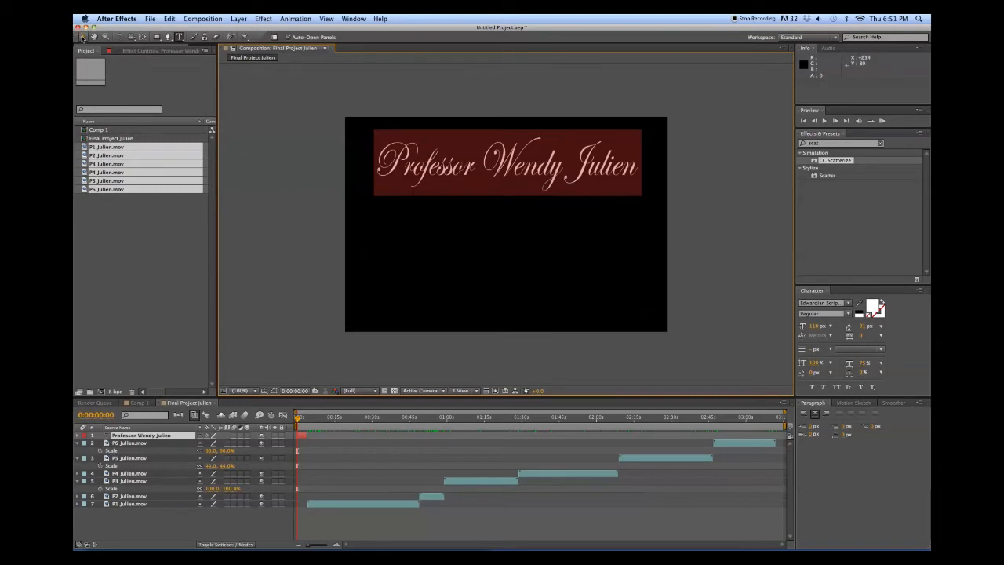
# Add a second centred text layer reading 'Final Project' below the name
pyautogui.click(83, 37)
pyautogui.click(179, 36)
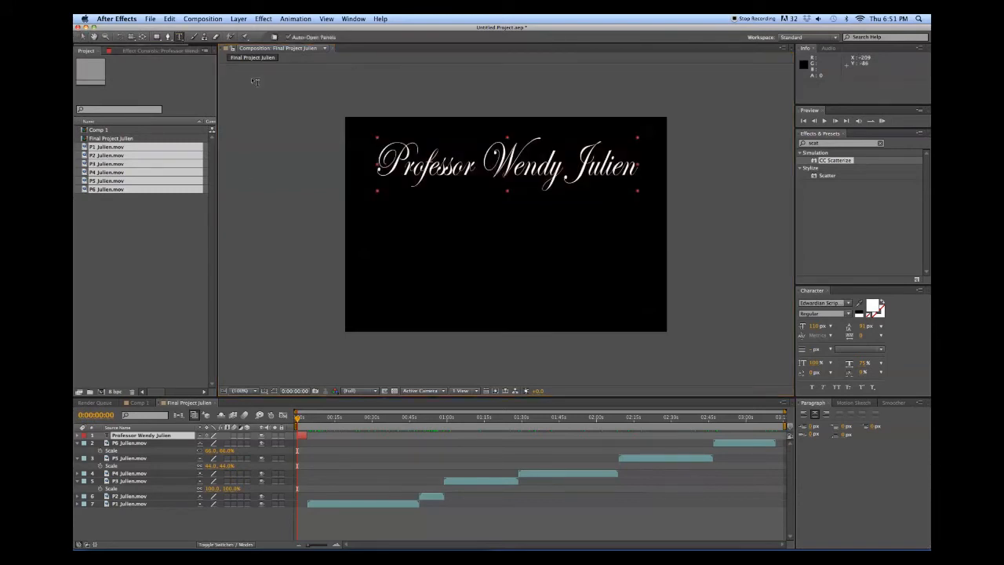
pyautogui.click(509, 246)
pyautogui.write('Fina')
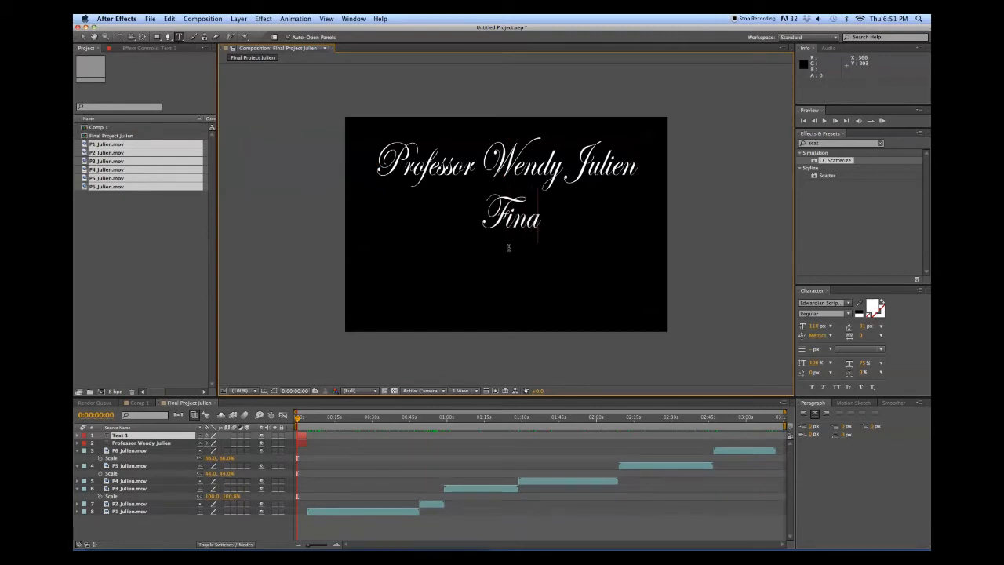
pyautogui.write('l Project')
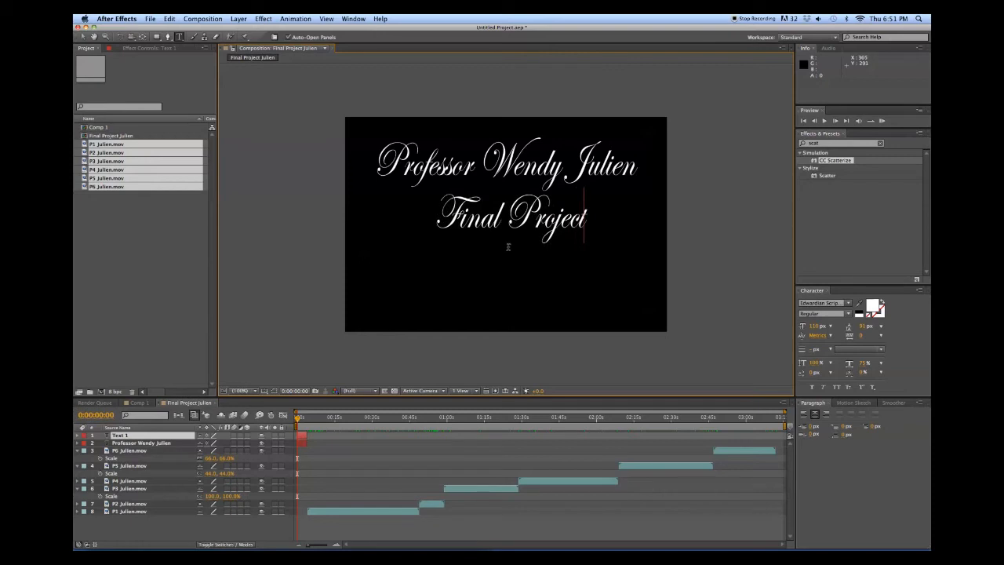
pyautogui.press('Return')
pyautogui.write('CIS')
pyautogui.press('BackSpace')
pyautogui.press('BackSpace')
pyautogui.write('is')
pyautogui.press('BackSpace')
pyautogui.press('BackSpace')
pyautogui.press('BackSpace')
pyautogui.press('BackSpace')
# Enlarge the Final Project text by two size steps
pyautogui.moveTo(586, 219); pyautogui.dragTo(432, 217)
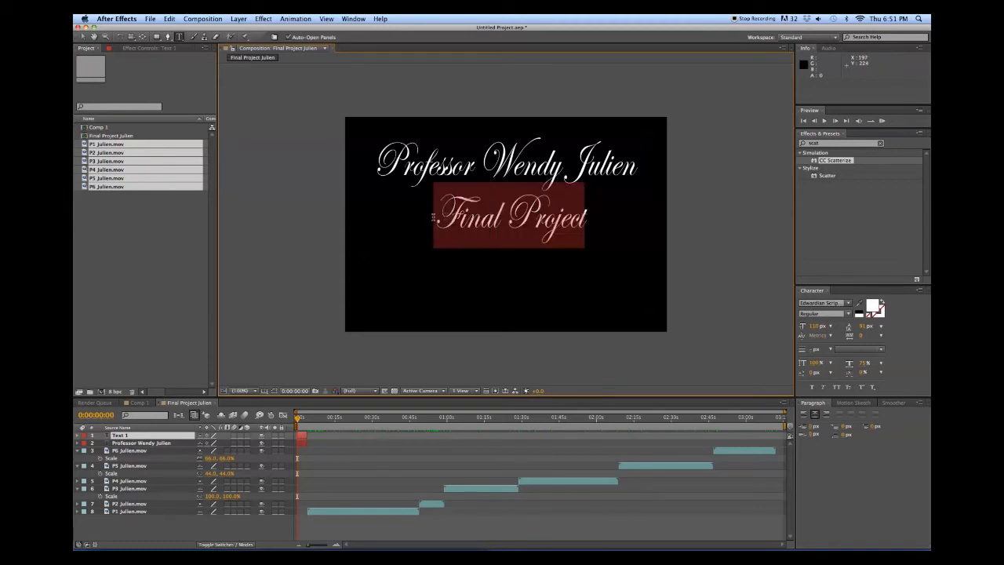
pyautogui.press('super+shift+period')
pyautogui.press('super+shift+period')
pyautogui.press('super+shift+period')
pyautogui.press('super+shift+period')
pyautogui.press('super+shift+period')
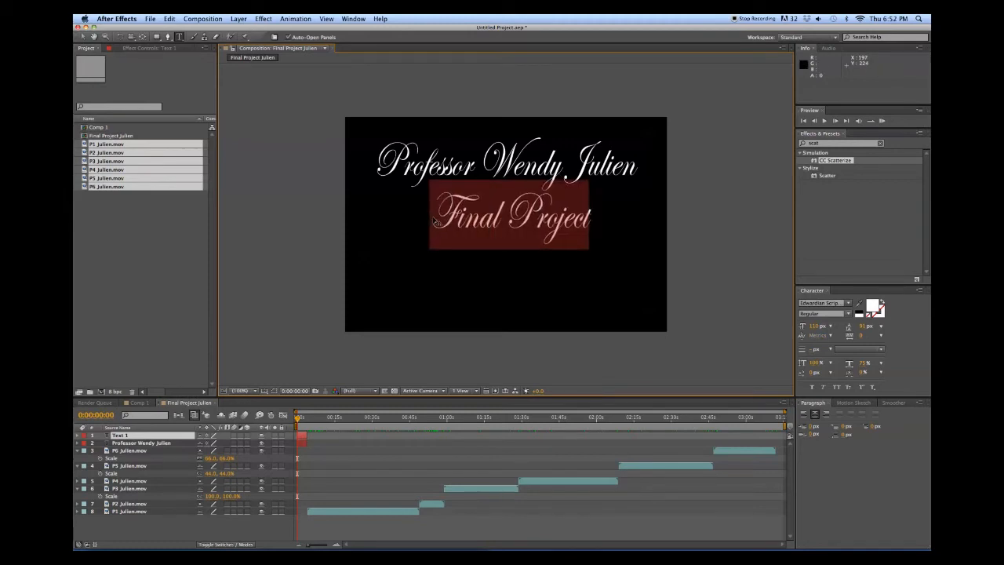
pyautogui.press('super+shift+period')
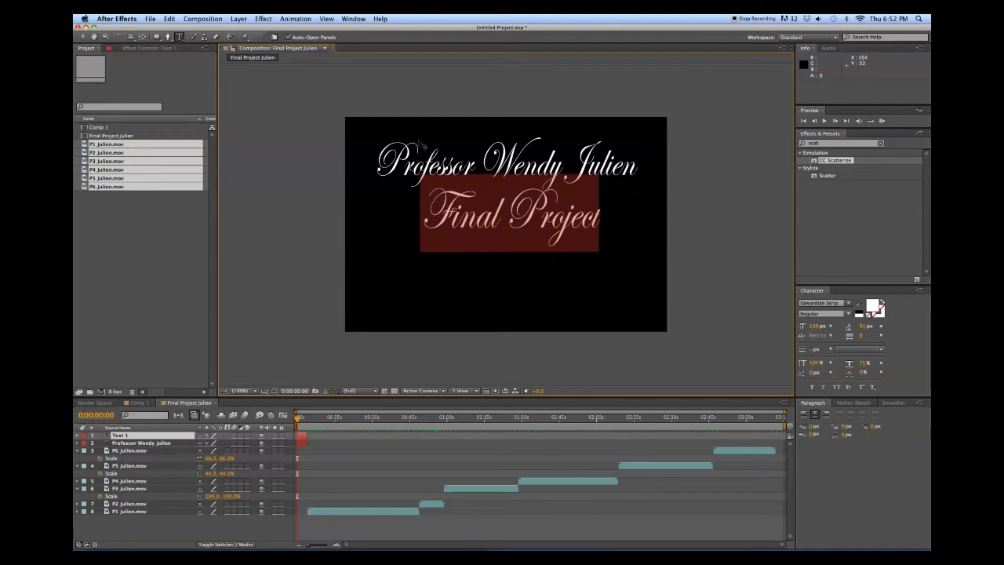
pyautogui.click(82, 36)
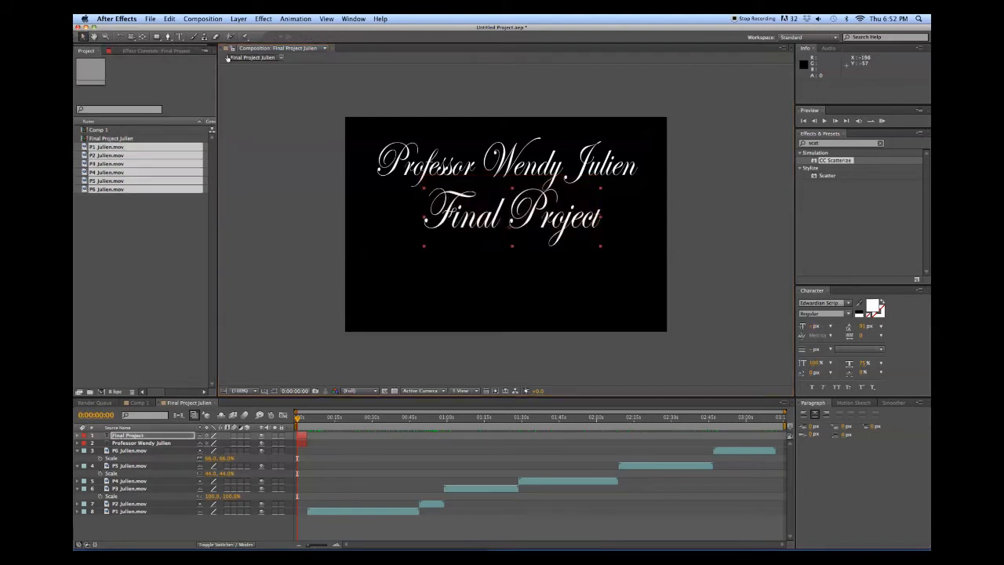
# Add a third text layer 'CIS1720 - W20' in Copperplate Gothic below the titles
pyautogui.click(512, 296)
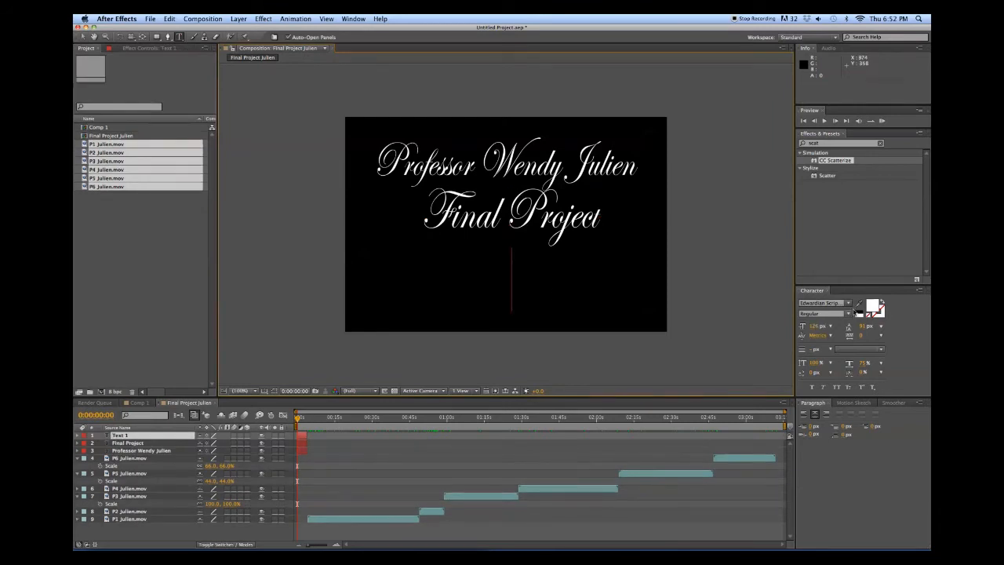
pyautogui.click(848, 303)
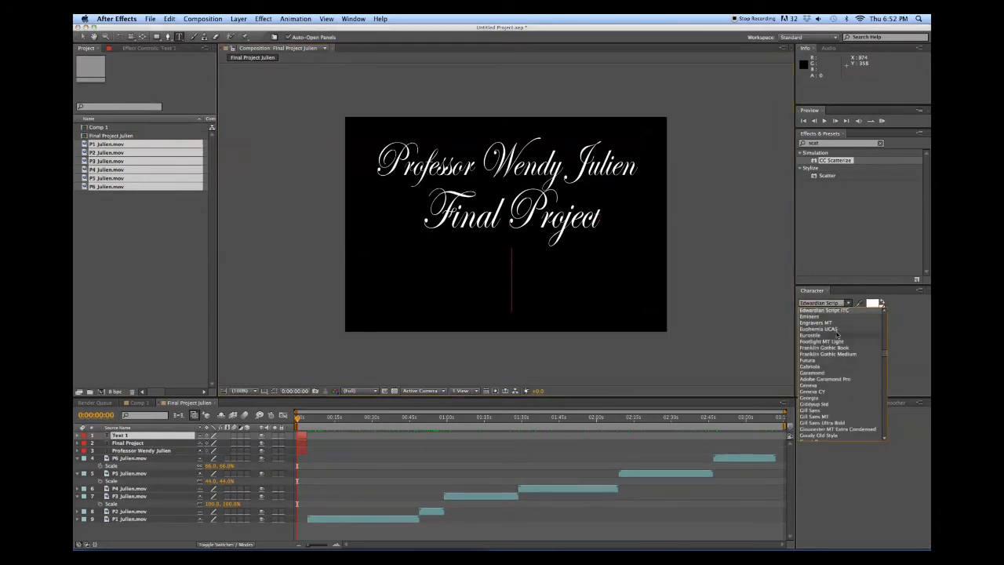
pyautogui.click(883, 357)
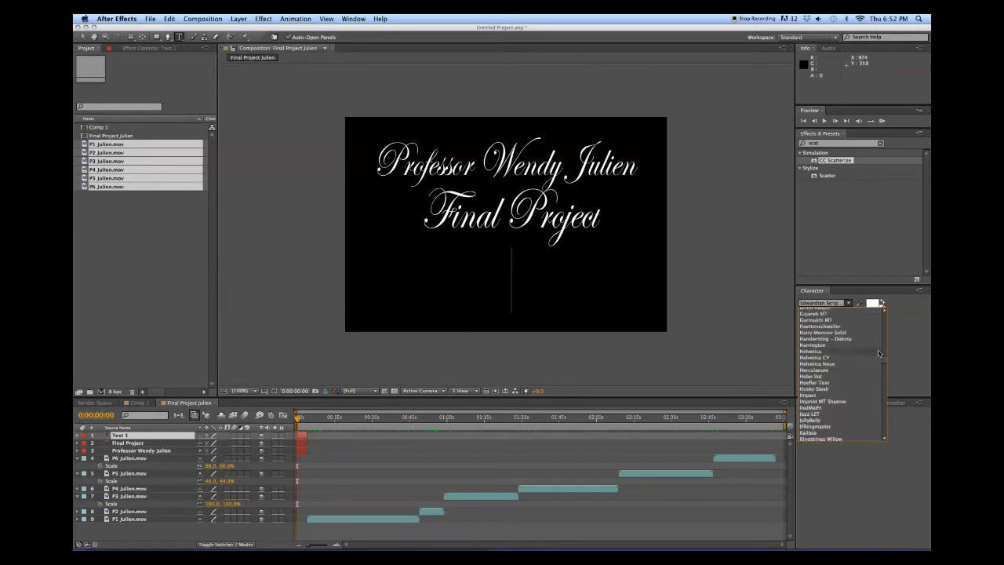
pyautogui.moveTo(884, 363); pyautogui.dragTo(884, 347)
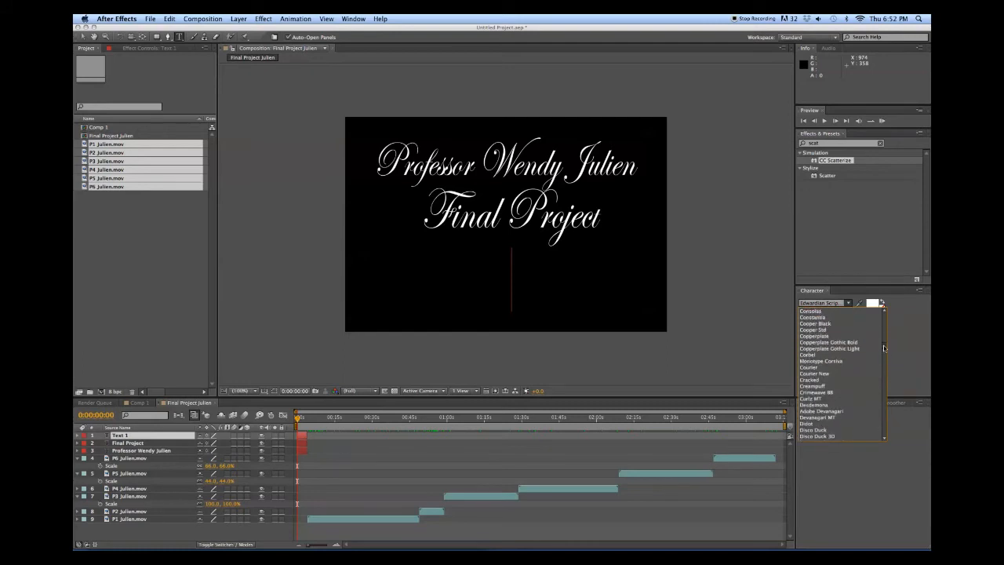
pyautogui.click(821, 342)
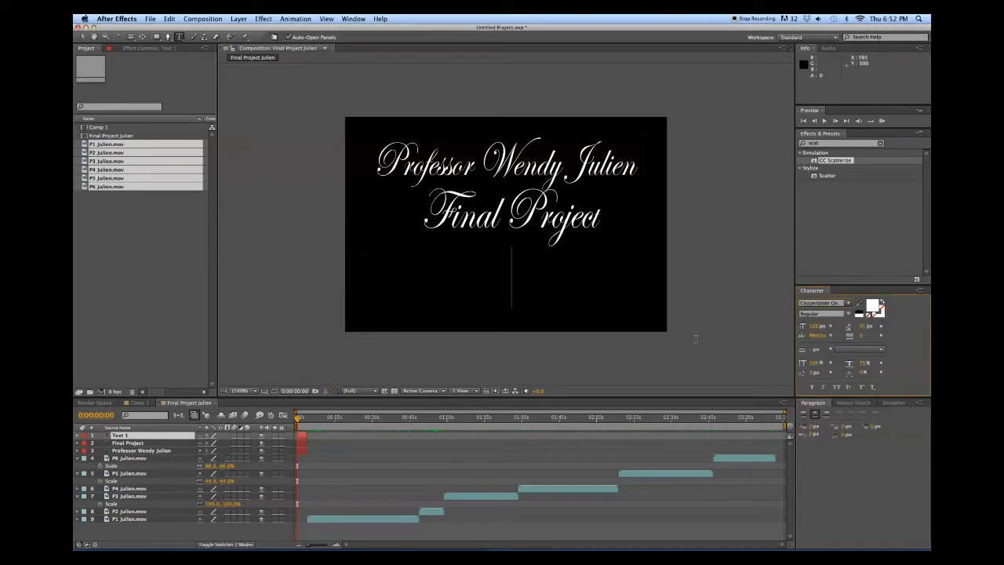
pyautogui.write('CIS')
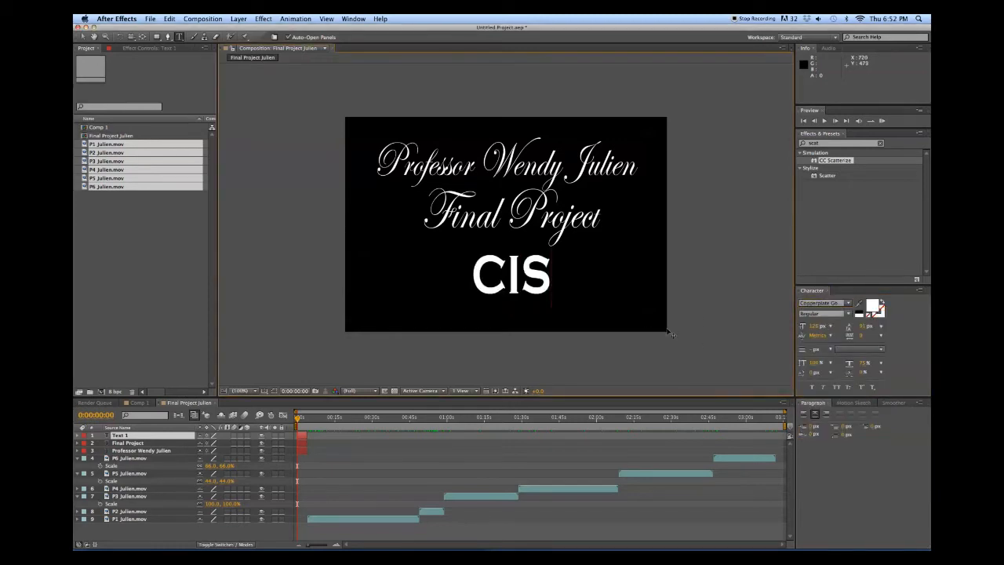
pyautogui.write('17')
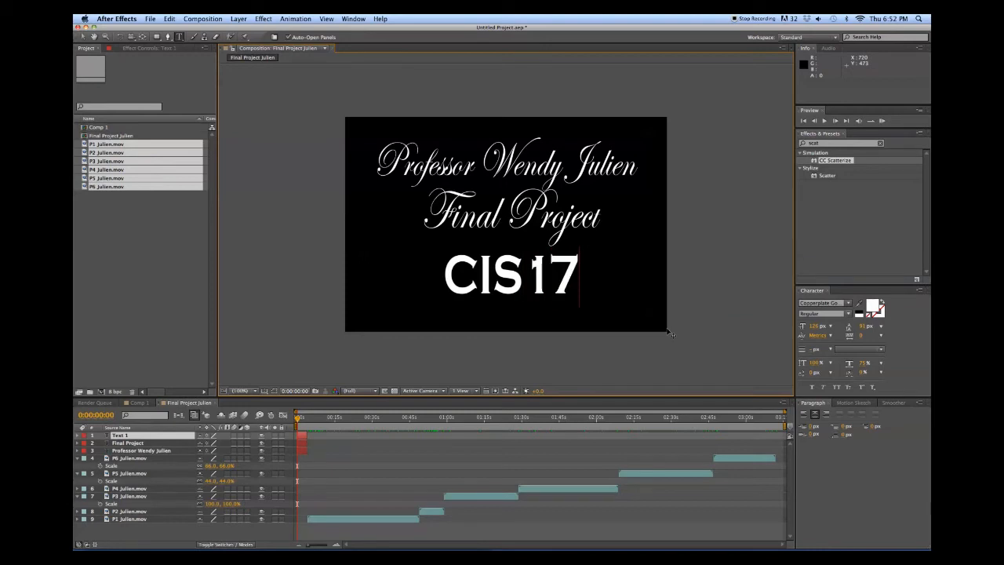
pyautogui.write('20')
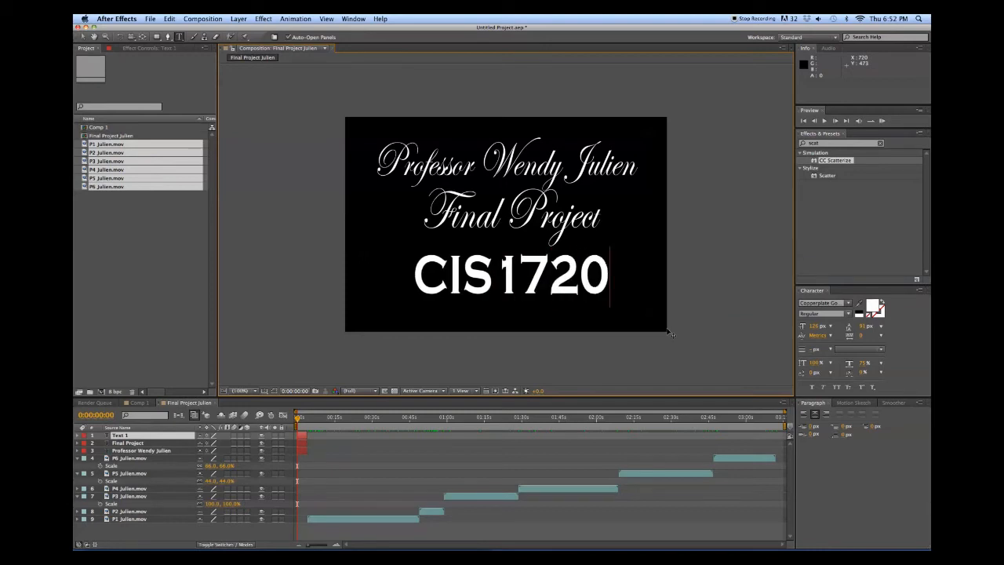
pyautogui.write(' - ')
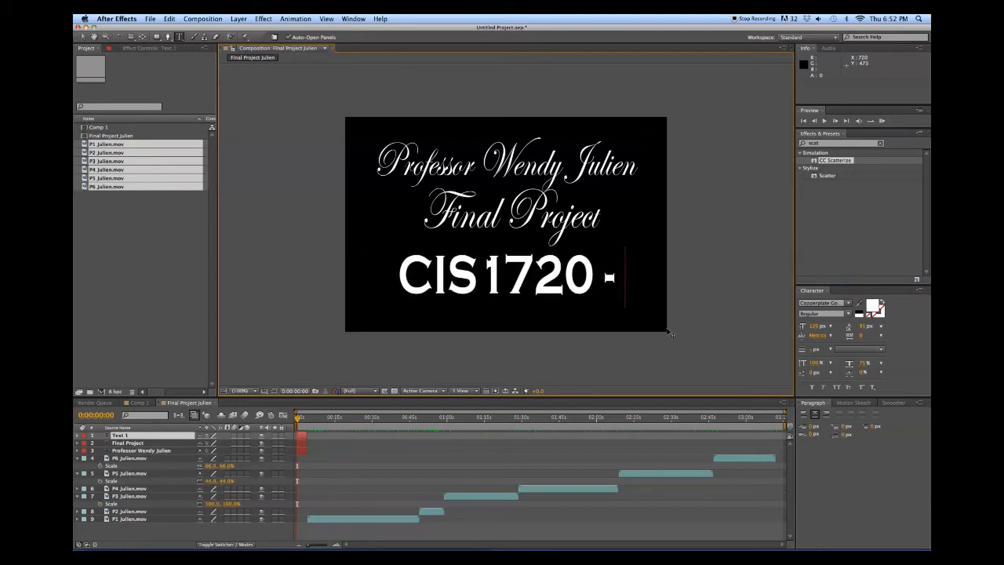
pyautogui.write('W20')
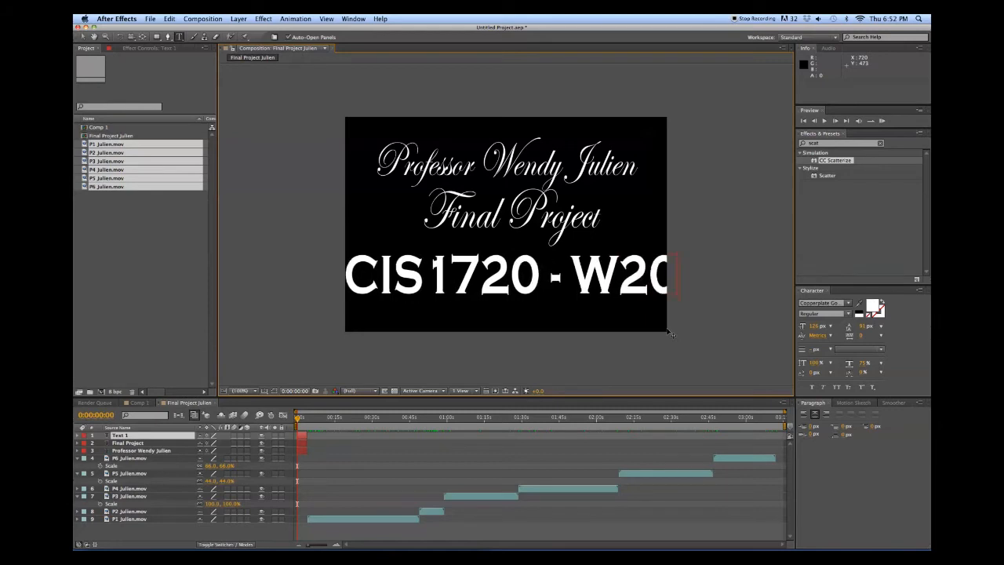
# Shrink the CIS1720 - W20 line by four font-size steps
pyautogui.press('super+a')
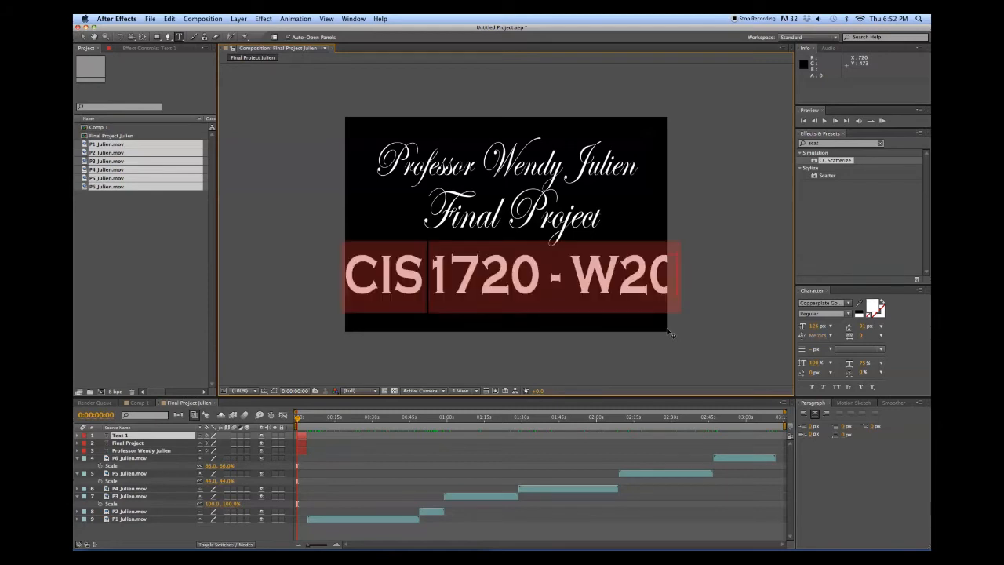
pyautogui.press('super+shift+comma')
pyautogui.press('super+shift+comma')
pyautogui.press('super+shift+comma')
pyautogui.press('super+shift+comma')
pyautogui.press('super+shift+comma')
pyautogui.press('super+shift+comma')
pyautogui.press('super+shift+comma')
pyautogui.press('super+shift+comma')
pyautogui.press('super+shift+comma')
pyautogui.press('super+shift+comma')
pyautogui.press('super+shift+comma')
pyautogui.press('super+shift+comma')
pyautogui.press('super+shift+comma')
pyautogui.press('super+shift+comma')
pyautogui.press('super+shift+comma')
pyautogui.press('super+shift+comma')
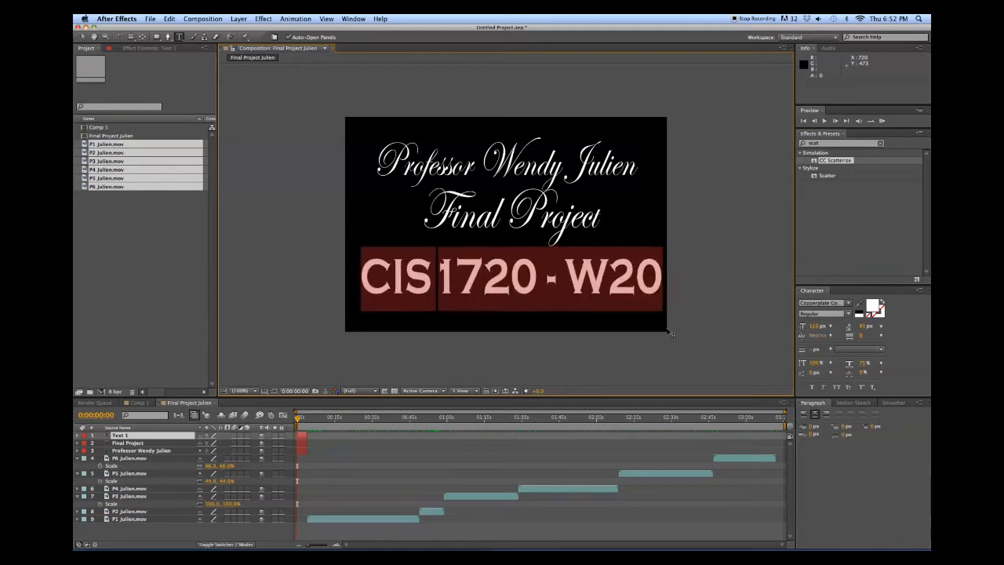
pyautogui.press('super+shift+comma')
pyautogui.press('super+shift+comma')
pyautogui.press('super+shift+comma')
pyautogui.press('super+shift+comma')
pyautogui.press('super+shift+comma')
pyautogui.press('super+shift+comma')
pyautogui.press('super+shift+comma')
pyautogui.press('super+shift+comma')
pyautogui.press('super+shift+comma')
pyautogui.press('super+shift+comma')
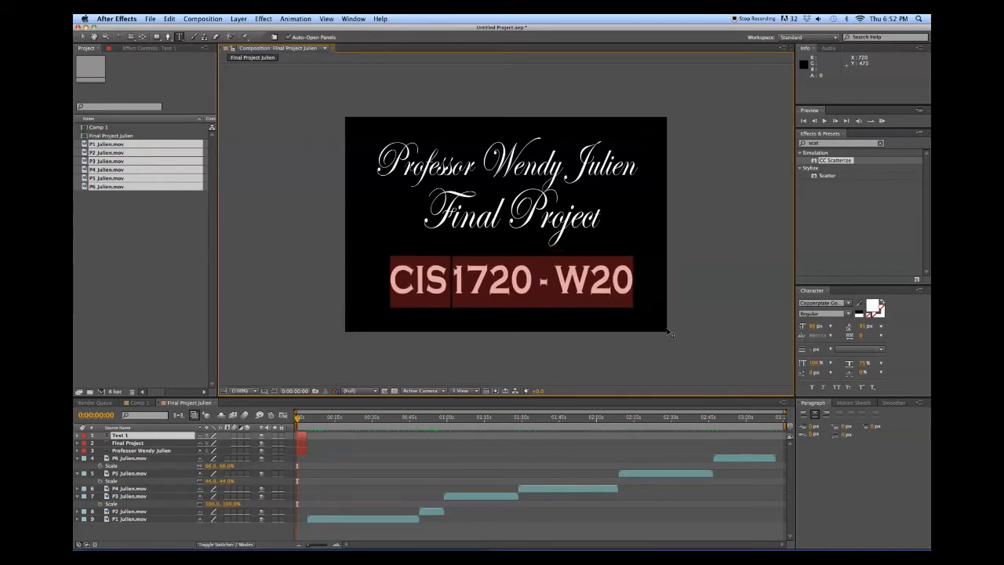
pyautogui.press('super+shift+comma')
pyautogui.press('super+shift+comma')
pyautogui.press('super+shift+comma')
pyautogui.press('super+shift+comma')
pyautogui.press('super+shift+comma')
pyautogui.press('super+shift+comma')
pyautogui.press('super+shift+comma')
pyautogui.press('super+shift+comma')
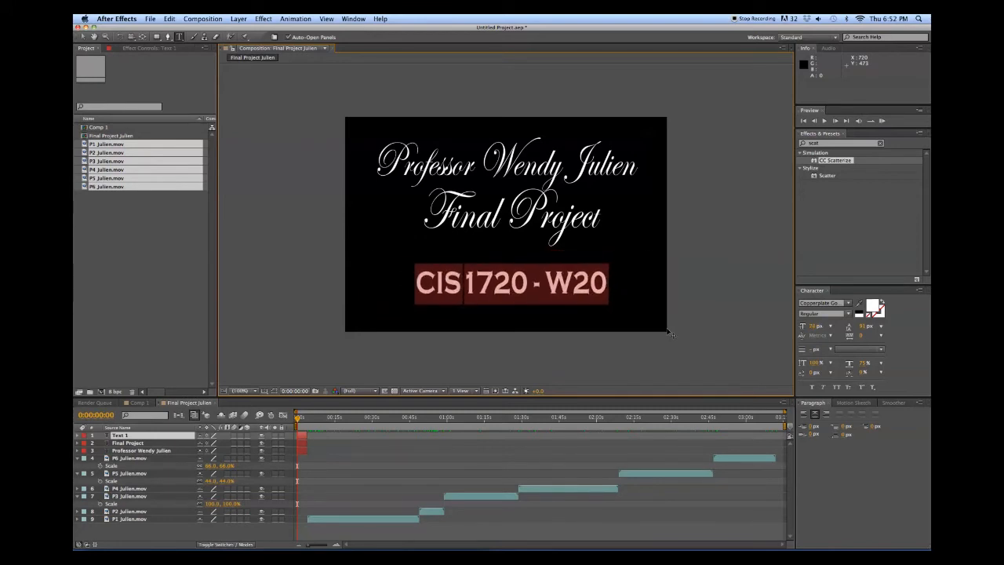
pyautogui.press('super+shift+comma')
pyautogui.press('super+shift+comma')
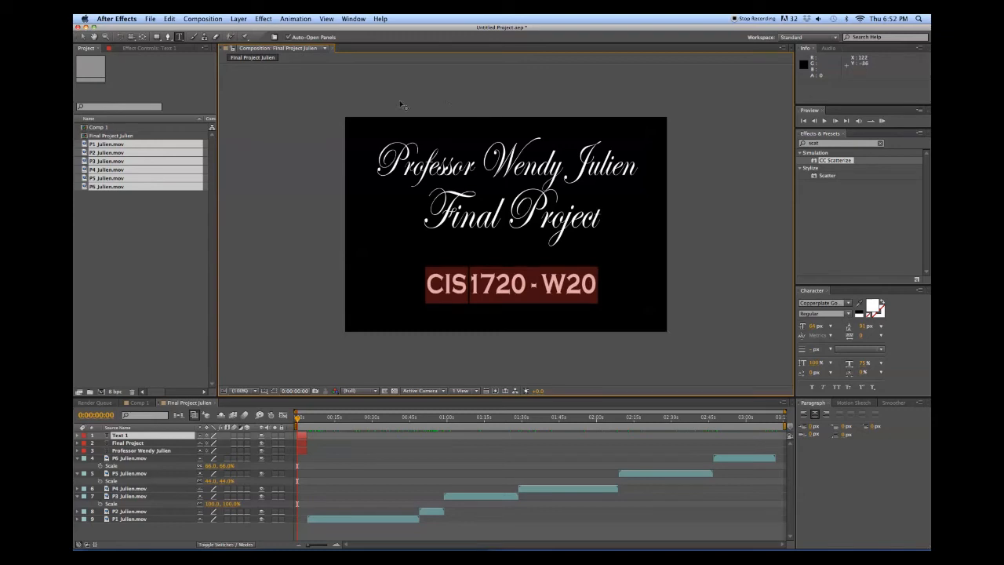
pyautogui.click(83, 36)
# Lower the CIS1720 - W20 and Final Project lines and align them using Title/Action Safe guides
pyautogui.moveTo(495, 287); pyautogui.dragTo(487, 306)
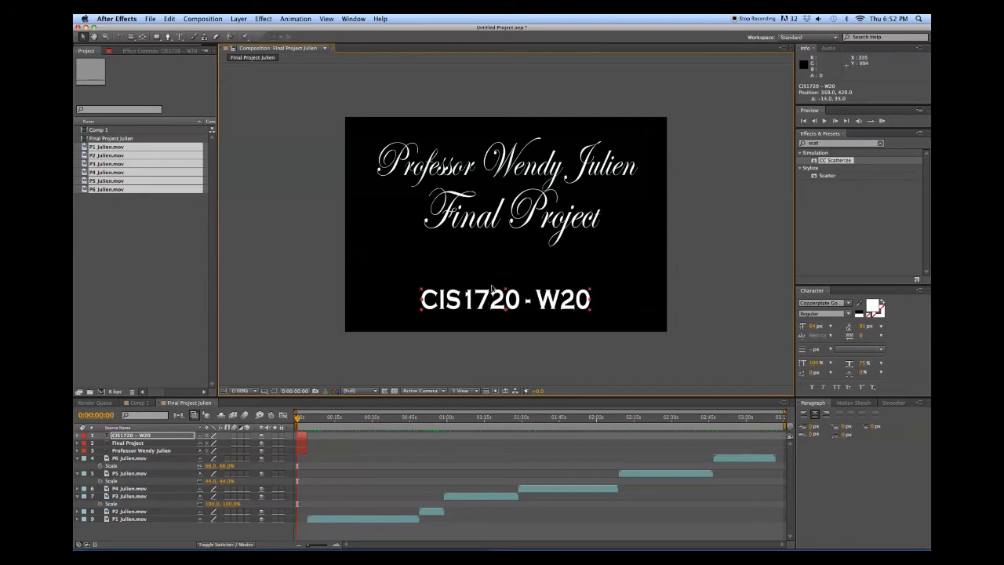
pyautogui.moveTo(484, 223); pyautogui.dragTo(480, 243)
pyautogui.click(264, 391)
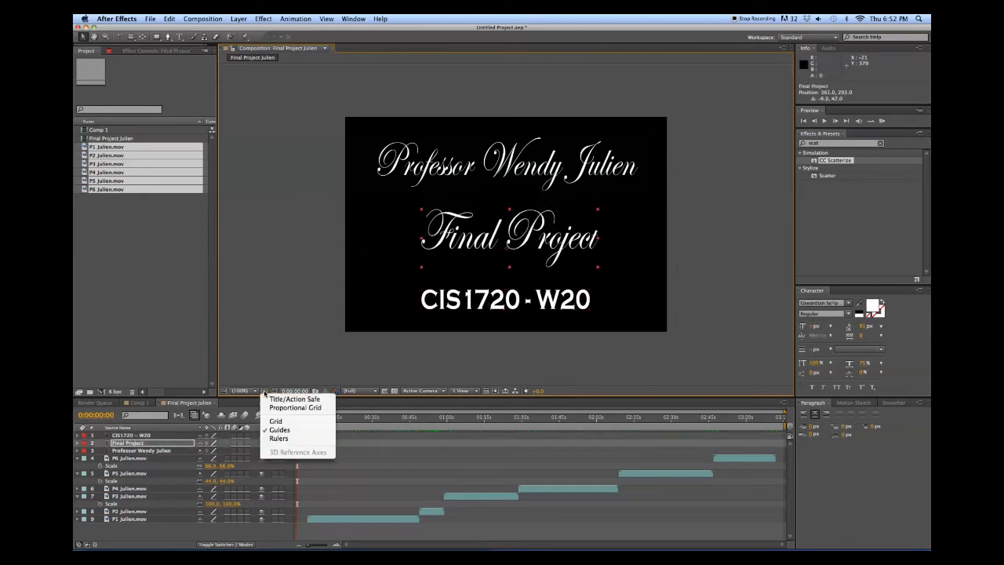
pyautogui.click(282, 395)
pyautogui.moveTo(463, 245); pyautogui.dragTo(460, 246)
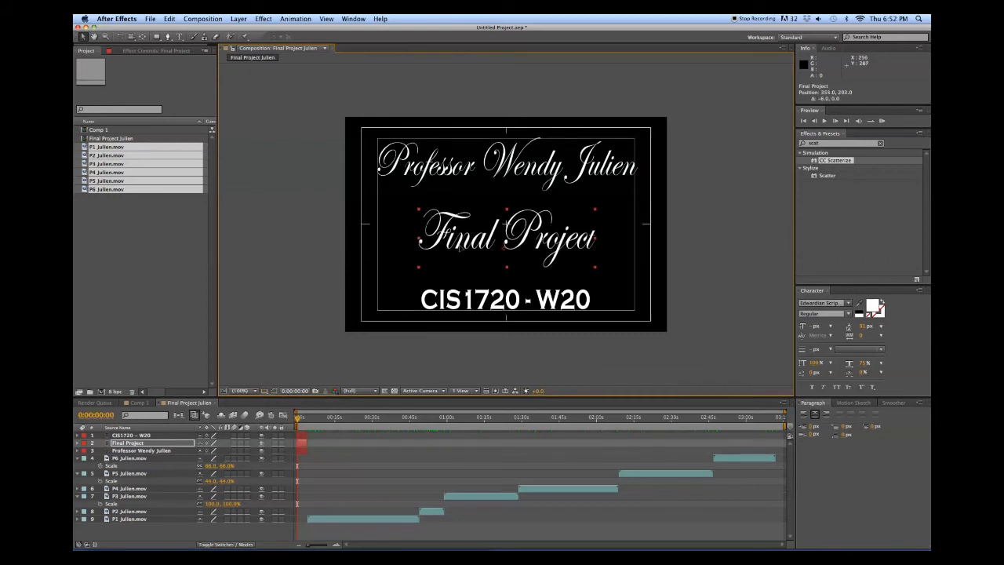
pyautogui.moveTo(462, 296); pyautogui.dragTo(463, 297)
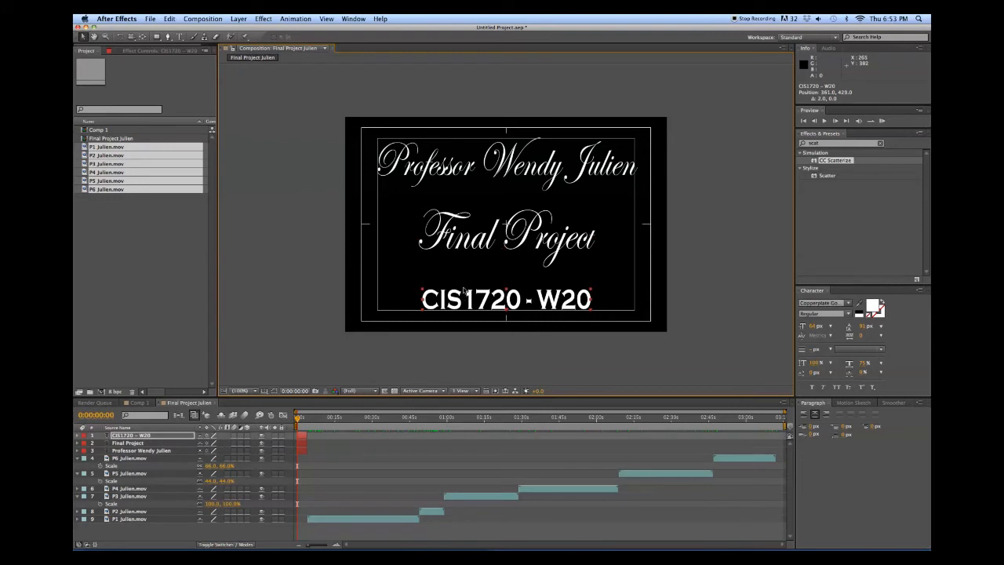
pyautogui.click(499, 239)
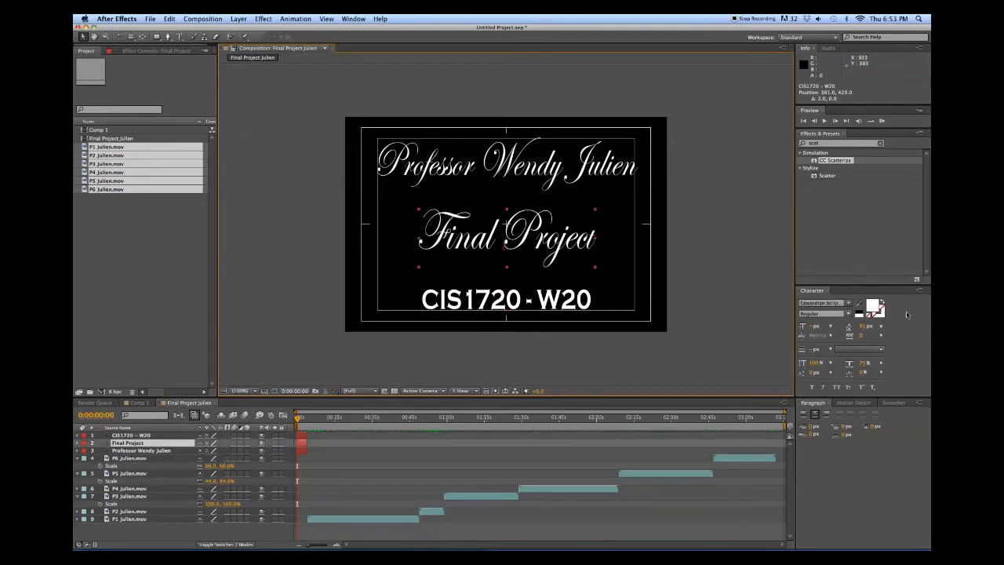
# Change Final Project to Copperplate Gothic Bold and increase its font size
pyautogui.click(844, 303)
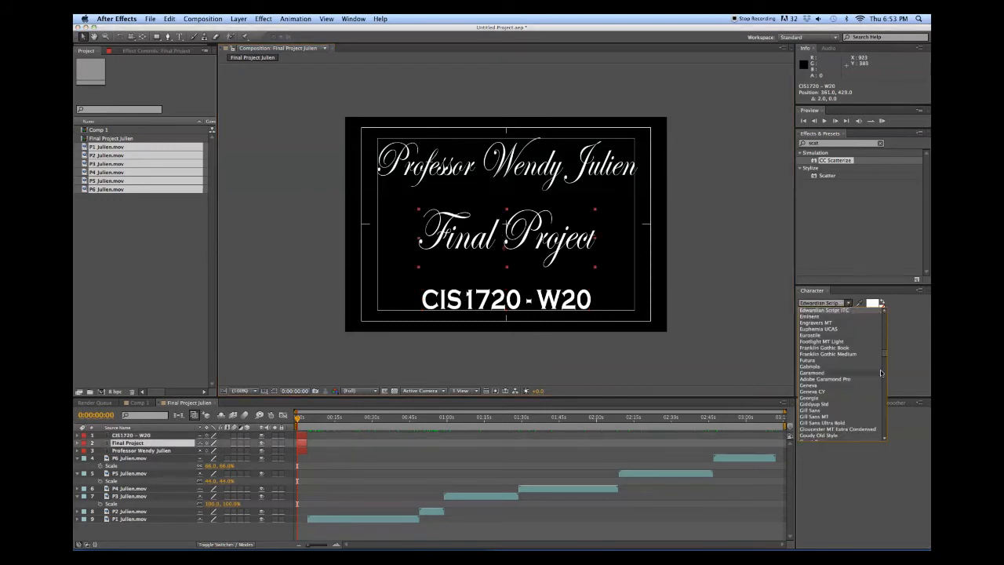
pyautogui.scroll(-5, 881, 345)
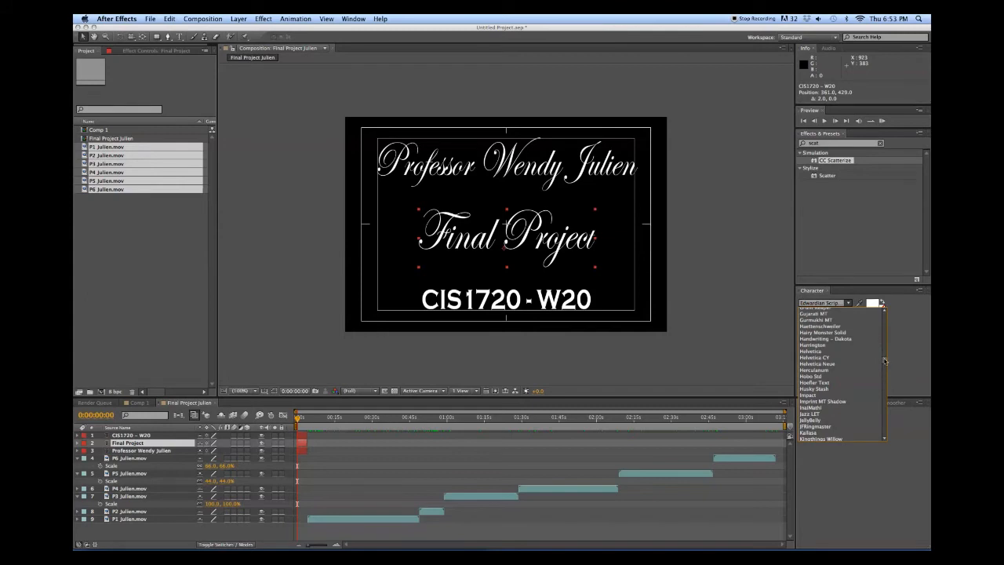
pyautogui.scroll(10, 881, 347)
pyautogui.scroll(1, 882, 343)
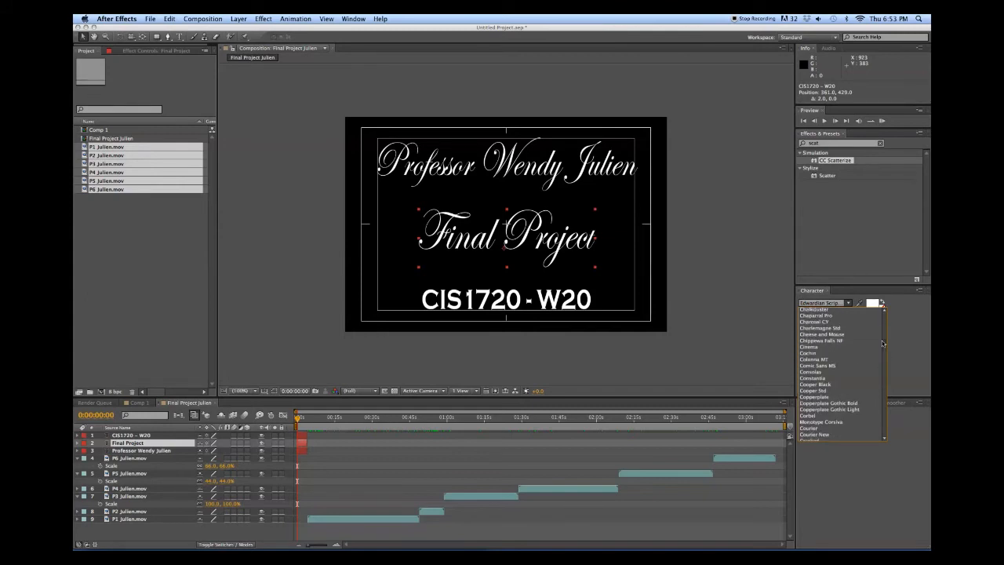
pyautogui.click(843, 403)
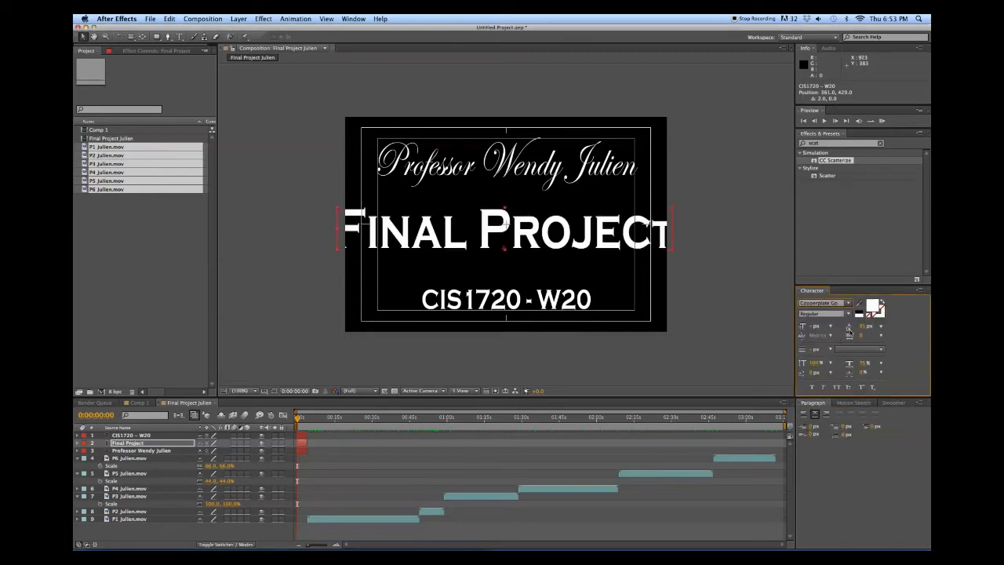
pyautogui.moveTo(804, 327); pyautogui.dragTo(846, 347)
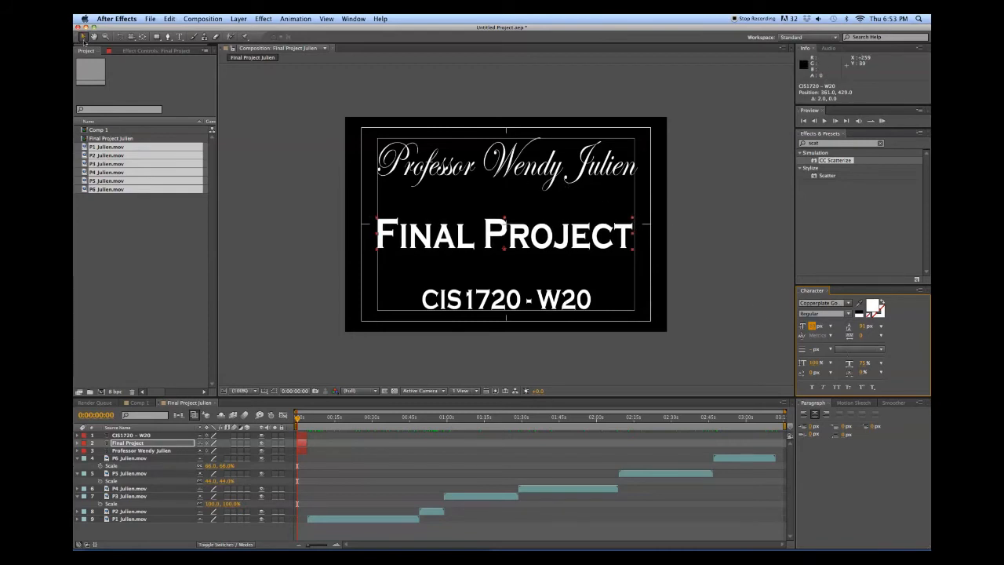
# Move the CIS1720 - W20 line to the card's top and raise Final Project slightly
pyautogui.click(82, 37)
pyautogui.moveTo(459, 300)
pyautogui.mouseDown()
pyautogui.moveTo(458, 198)
pyautogui.moveTo(444, 218)
pyautogui.moveTo(443, 303)
pyautogui.mouseUp()
pyautogui.moveTo(460, 197); pyautogui.dragTo(463, 154)
pyautogui.moveTo(470, 236); pyautogui.dragTo(471, 217)
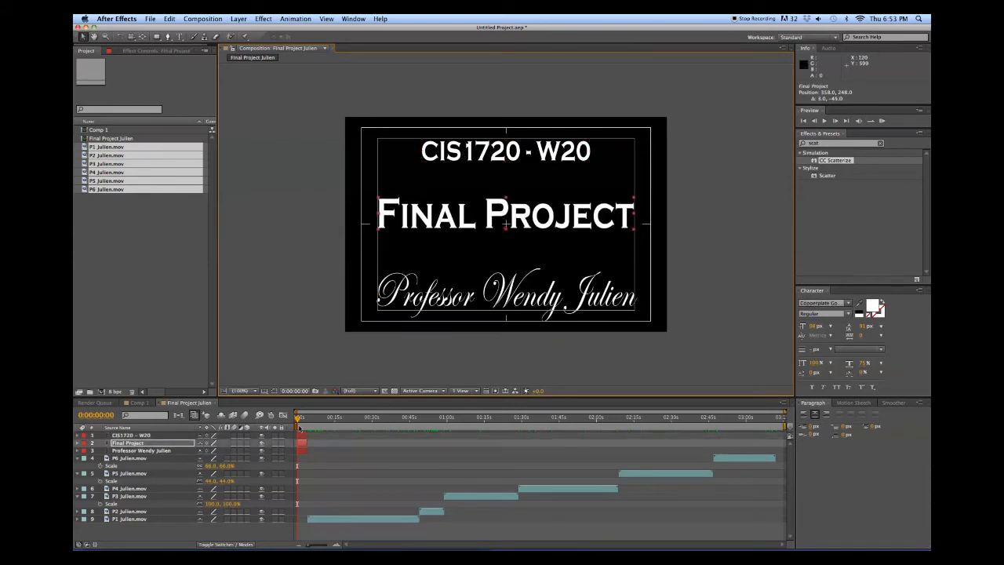
pyautogui.moveTo(299, 427)
pyautogui.mouseDown()
pyautogui.moveTo(308, 423)
pyautogui.moveTo(293, 424)
pyautogui.mouseUp()
# Duplicate Final Project below itself and apply 4-Color Gradient to the Final Project 2 copy
pyautogui.press('super+d')
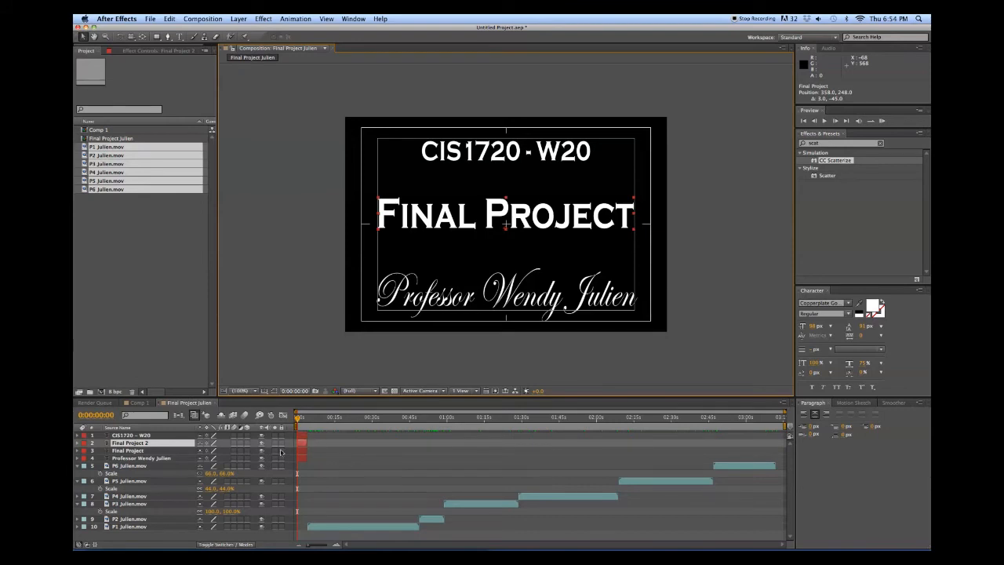
pyautogui.press('super+bracketleft')
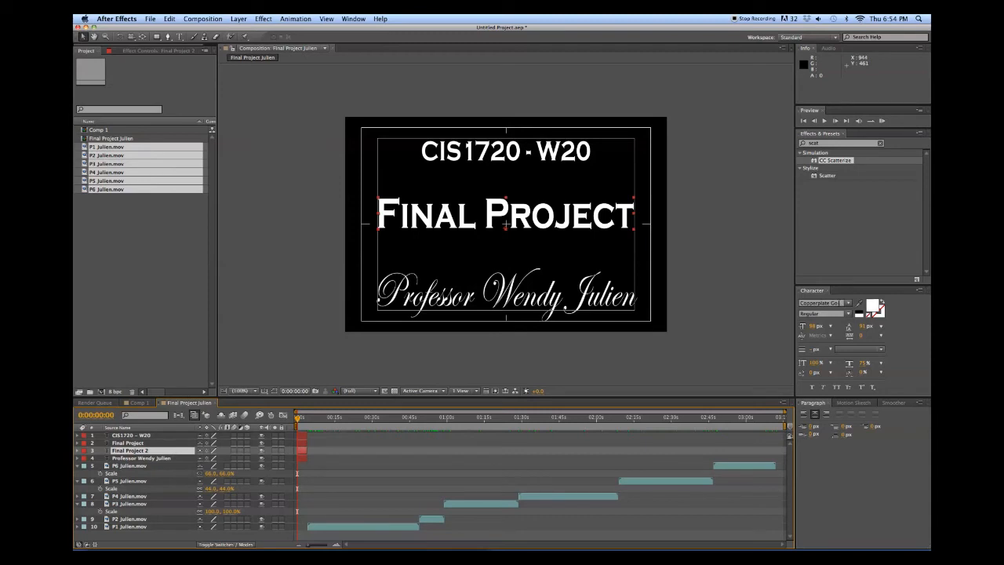
pyautogui.click(823, 143)
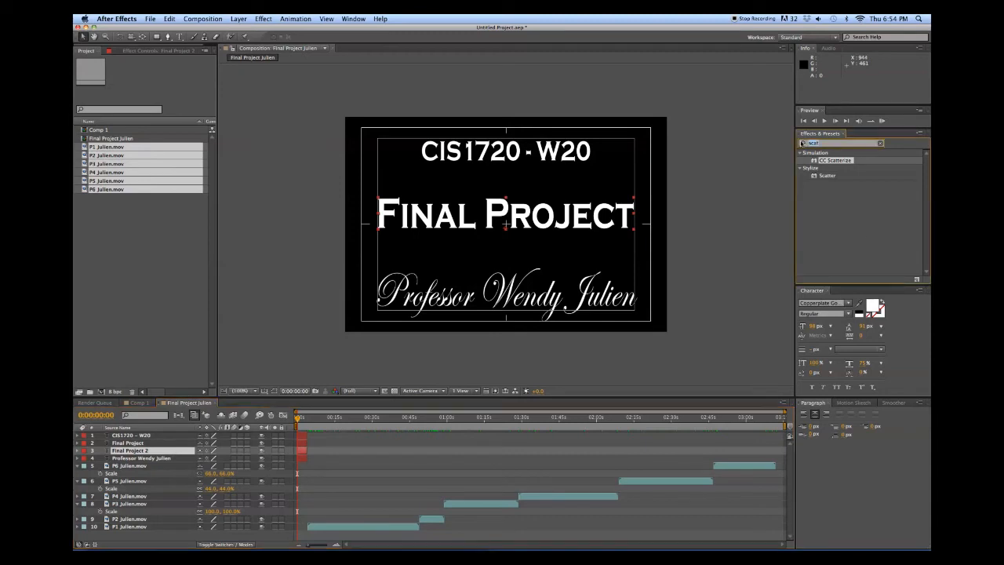
pyautogui.write('4')
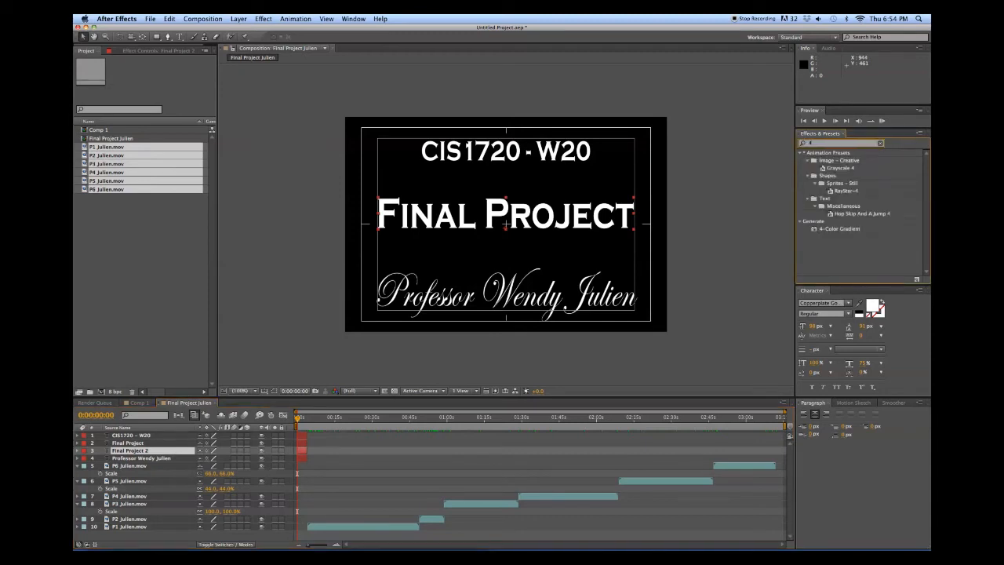
pyautogui.moveTo(838, 230); pyautogui.dragTo(303, 445)
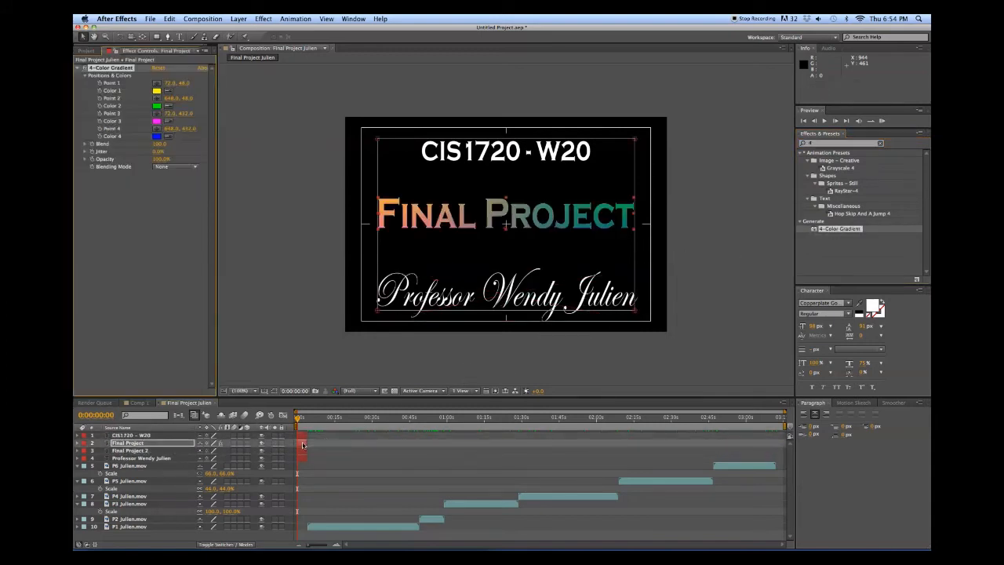
# Reposition the gradient's colour points so the title's right side turns teal
pyautogui.moveTo(376, 141); pyautogui.dragTo(377, 244)
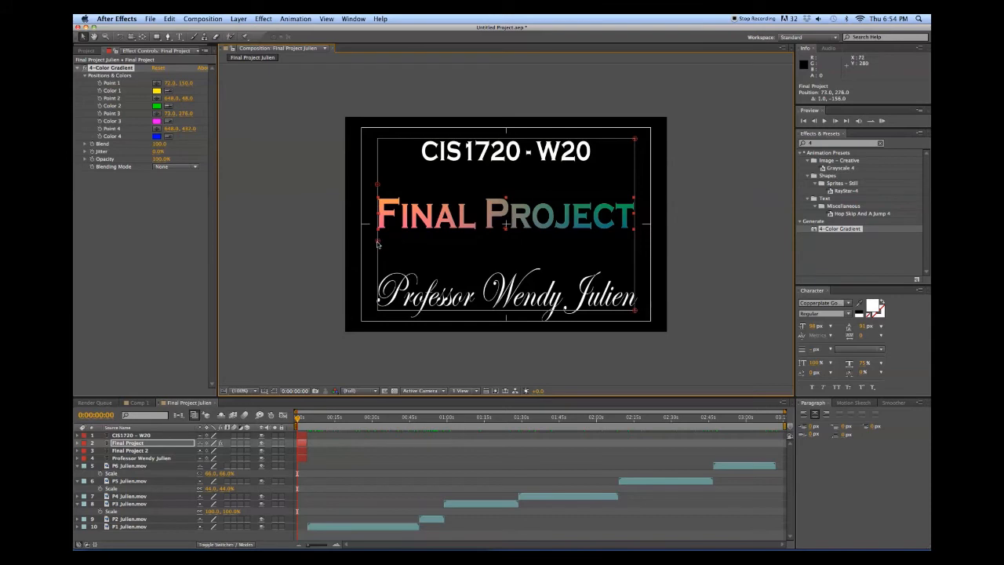
pyautogui.moveTo(634, 310); pyautogui.dragTo(636, 245)
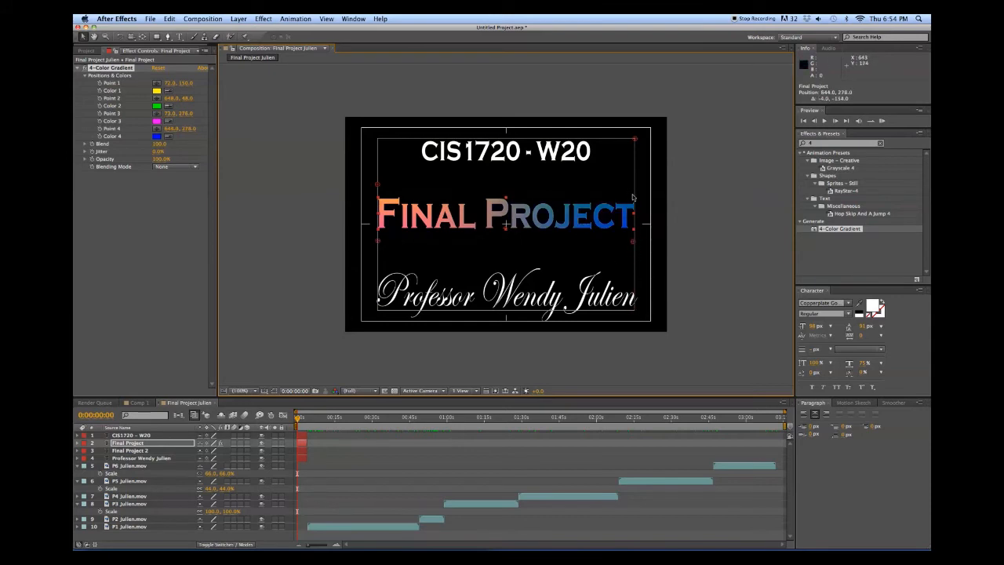
pyautogui.moveTo(636, 139); pyautogui.dragTo(635, 192)
pyautogui.click(815, 145)
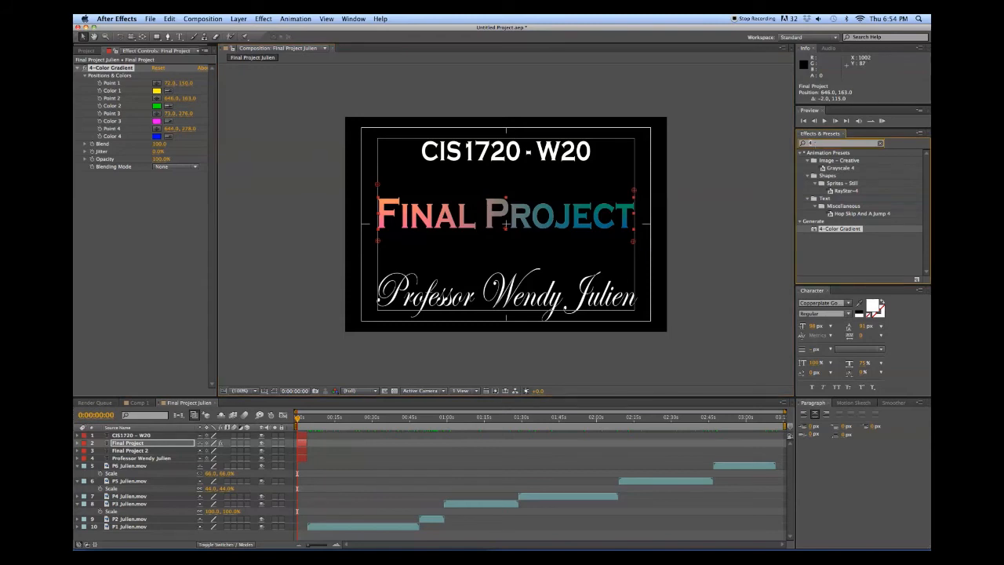
pyautogui.write('bevel')
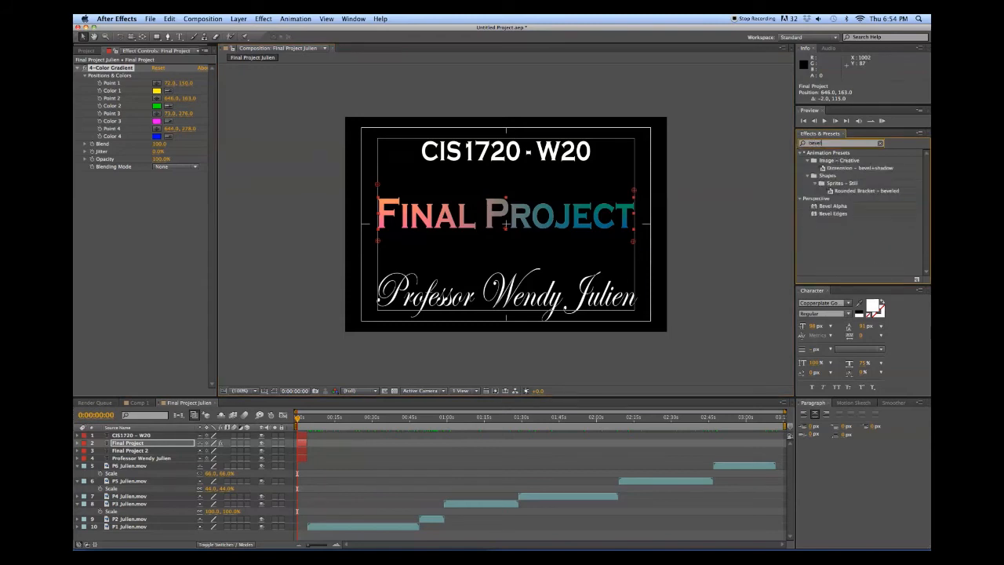
# Dismiss the Save Animation Preset dialog and apply Bevel Alpha to the Final Project layer
pyautogui.click(916, 279)
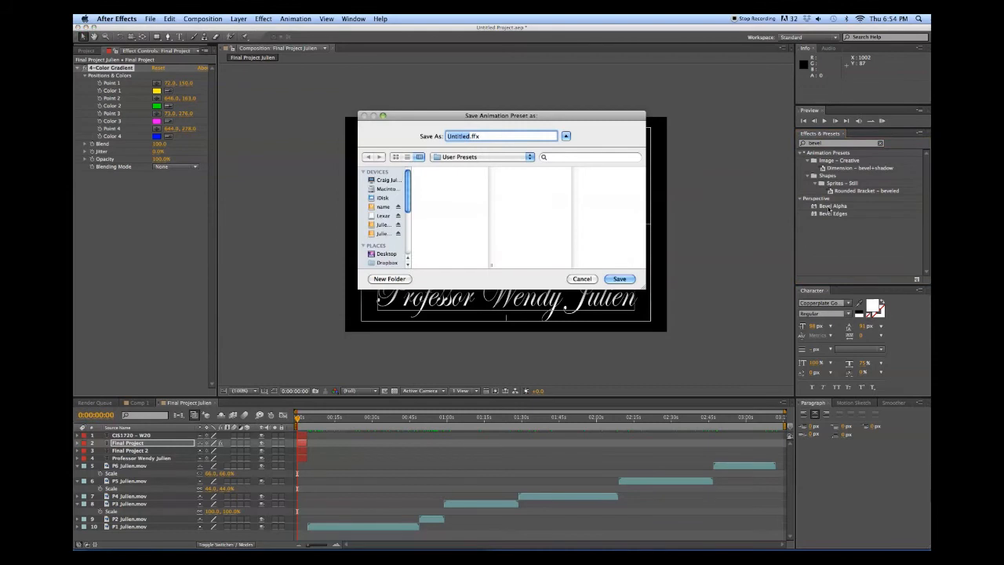
pyautogui.click(584, 279)
pyautogui.moveTo(833, 206); pyautogui.dragTo(554, 224)
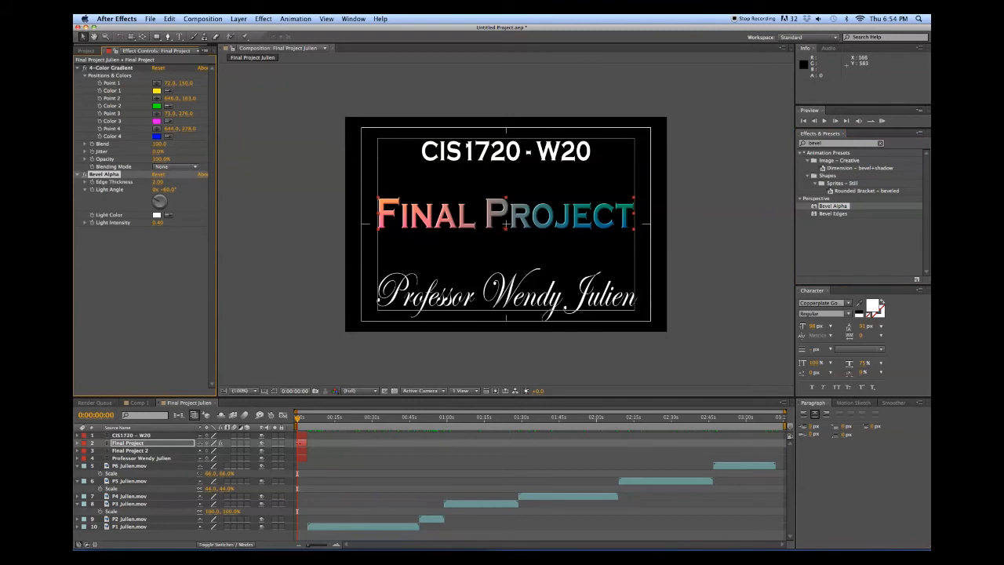
# Select the Final Project 2 layer and select the old effects search text for replacement
pyautogui.click(304, 453)
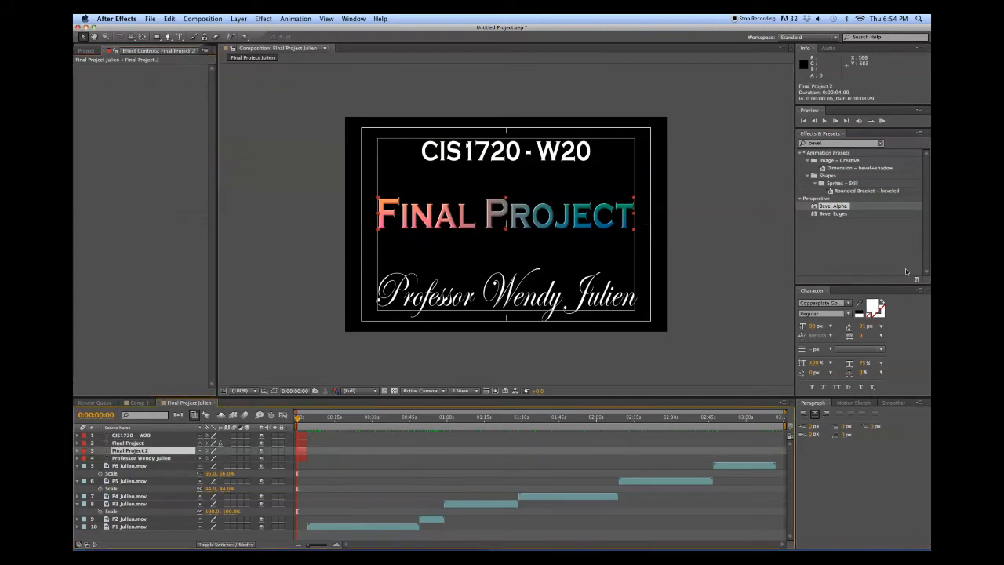
pyautogui.click(827, 142)
pyautogui.moveTo(828, 143); pyautogui.dragTo(793, 144)
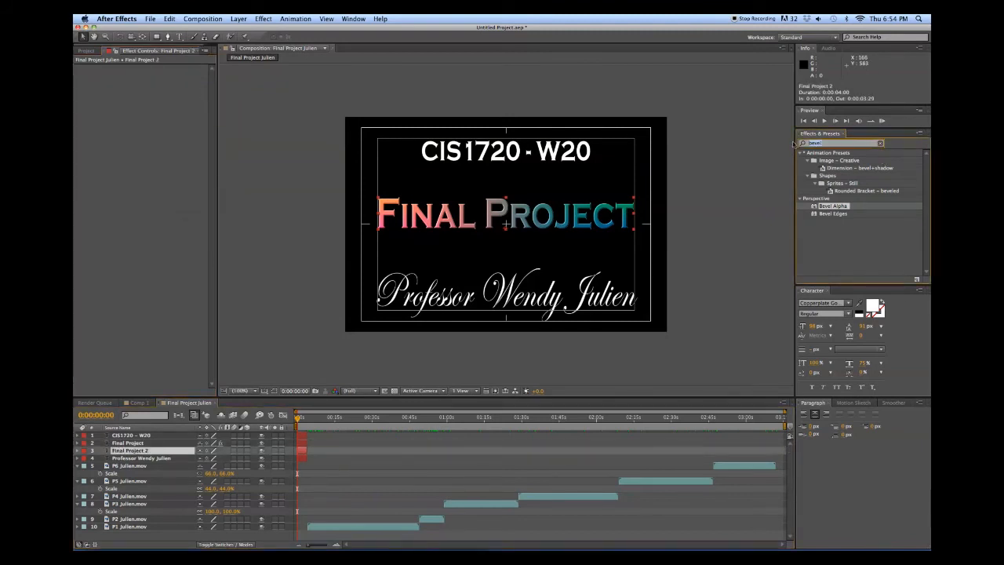
# Apply CC Radial Fast Blur, found via 'radial f', to Final Project 2 and lower its centre
pyautogui.write('ra')
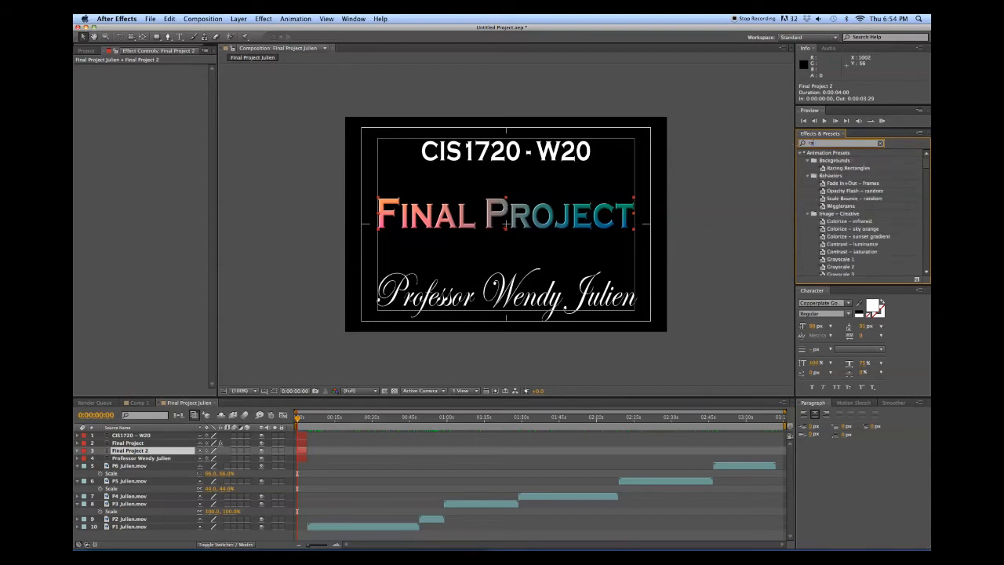
pyautogui.write('dial f')
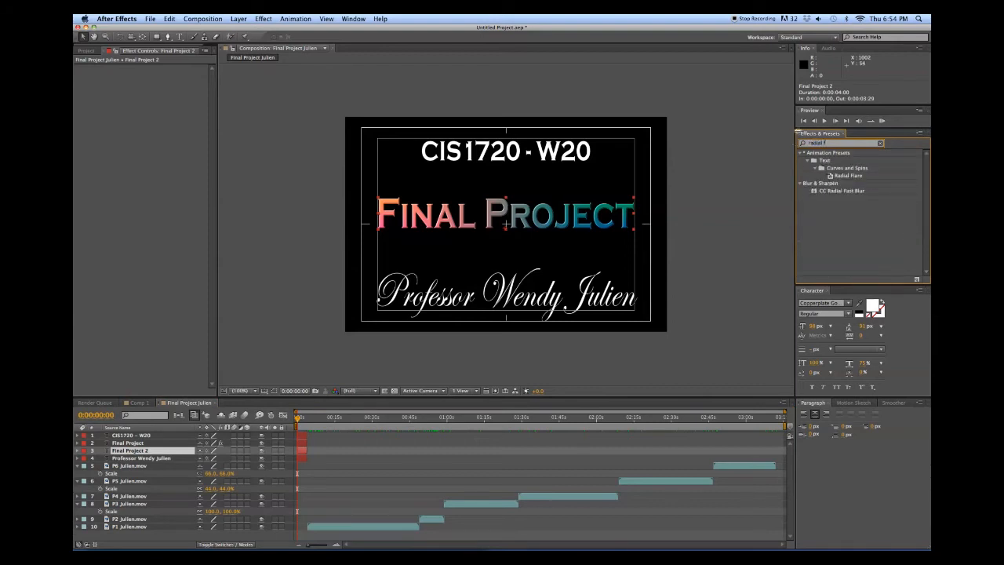
pyautogui.moveTo(835, 193); pyautogui.dragTo(301, 454)
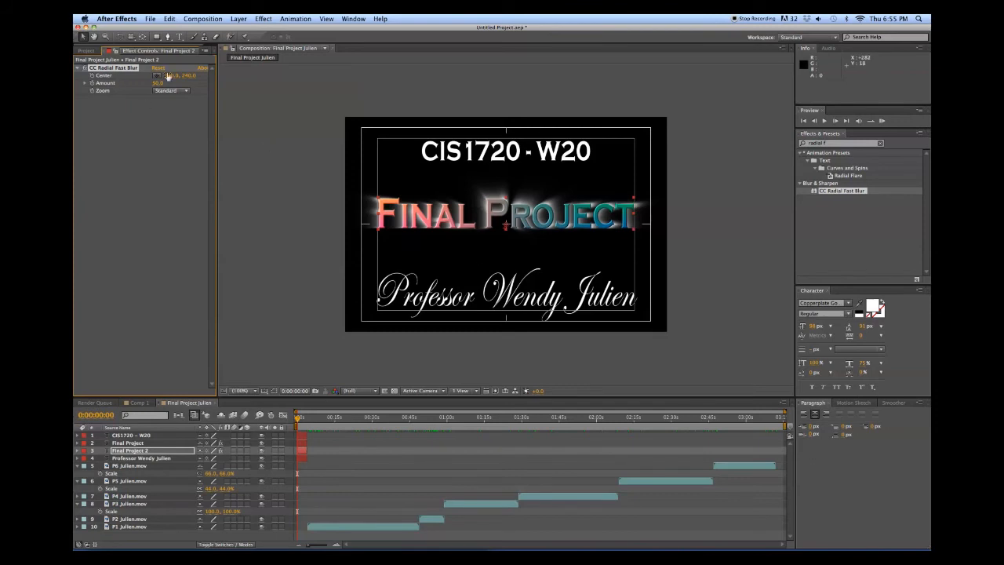
pyautogui.moveTo(187, 76); pyautogui.dragTo(162, 85)
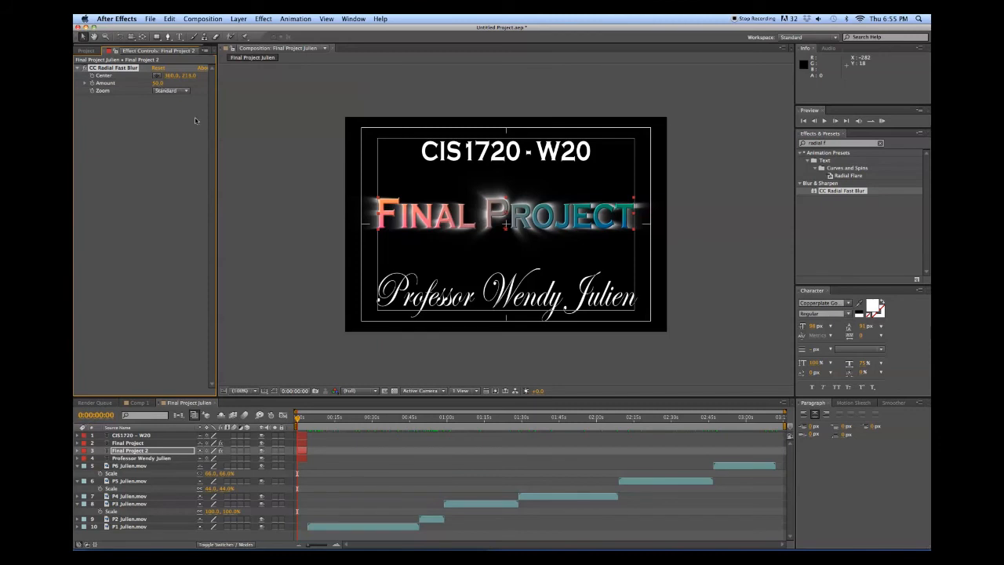
# Keyframe the blur Amount from 0 at the start to 100 at 0:00:03:12, with Brightest zoom
pyautogui.moveTo(158, 83); pyautogui.dragTo(119, 87)
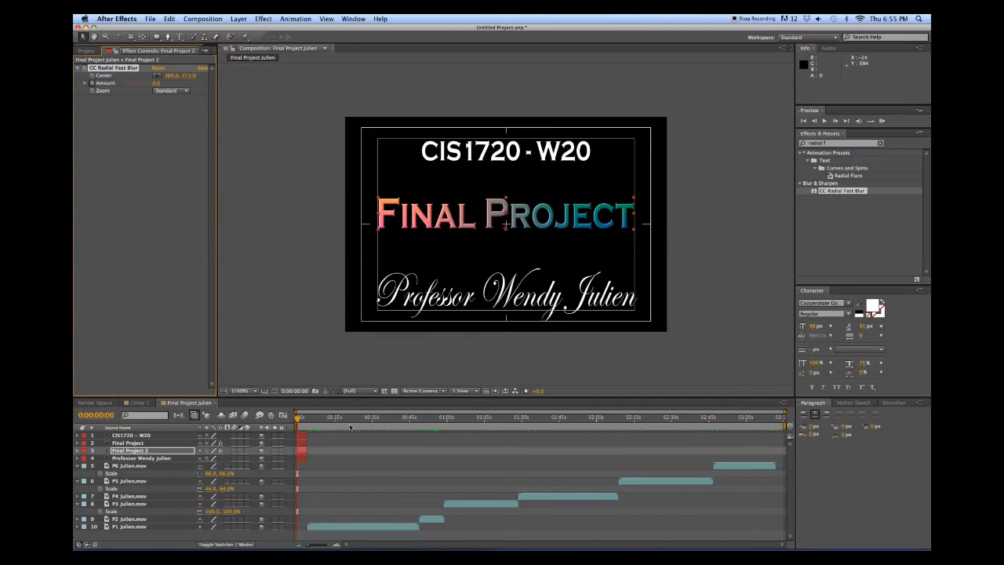
pyautogui.moveTo(298, 419); pyautogui.dragTo(305, 421)
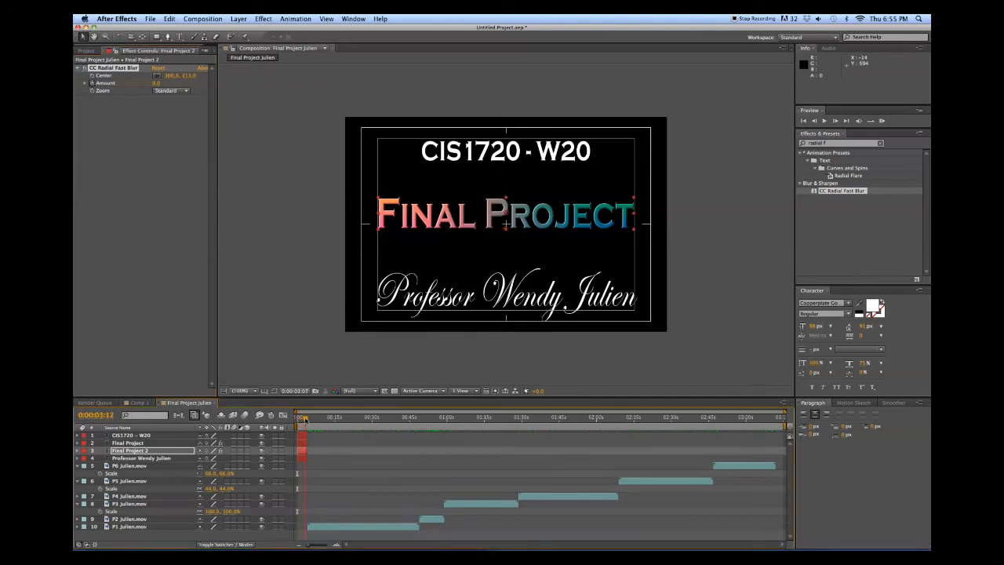
pyautogui.moveTo(156, 82); pyautogui.dragTo(215, 95)
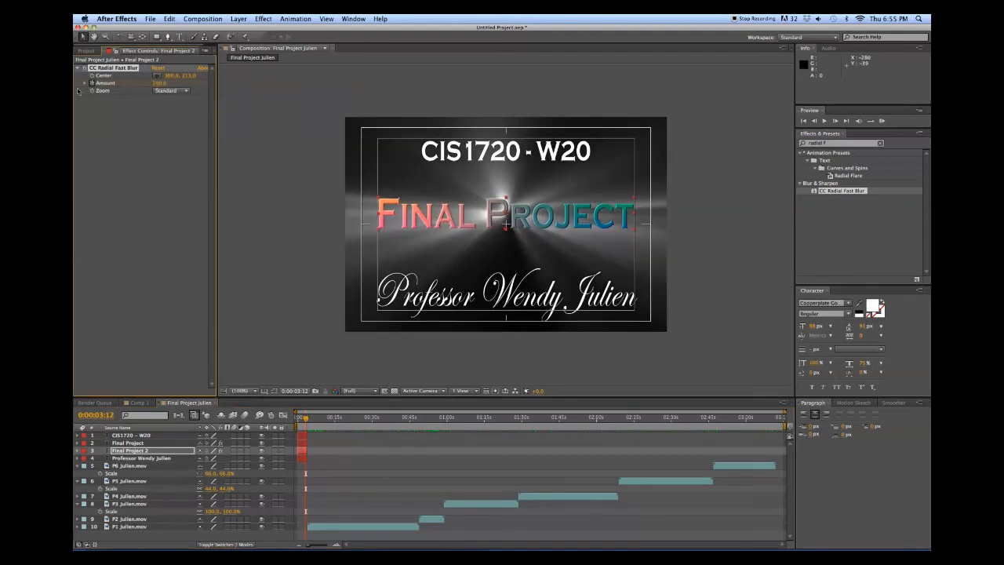
pyautogui.click(166, 92)
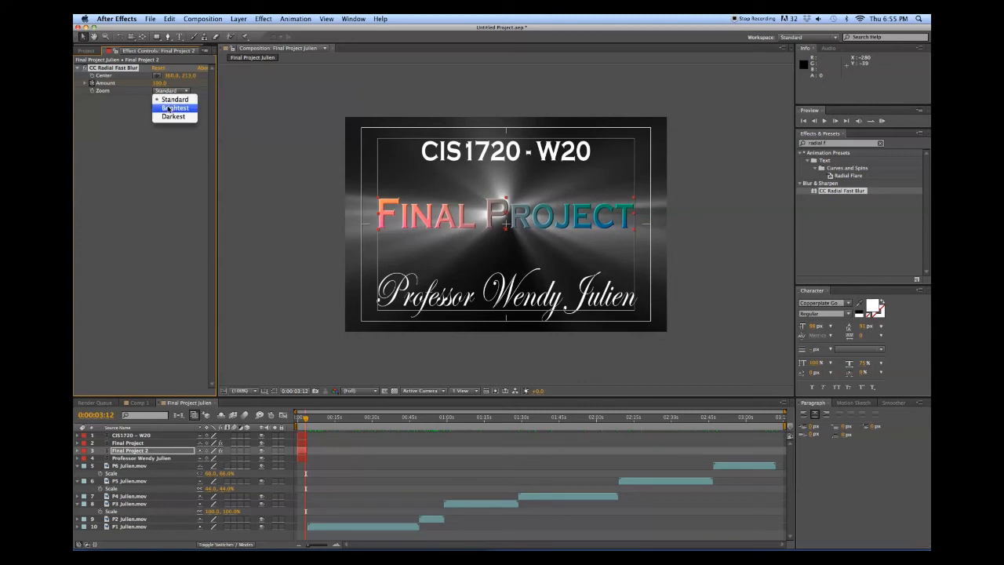
pyautogui.click(167, 108)
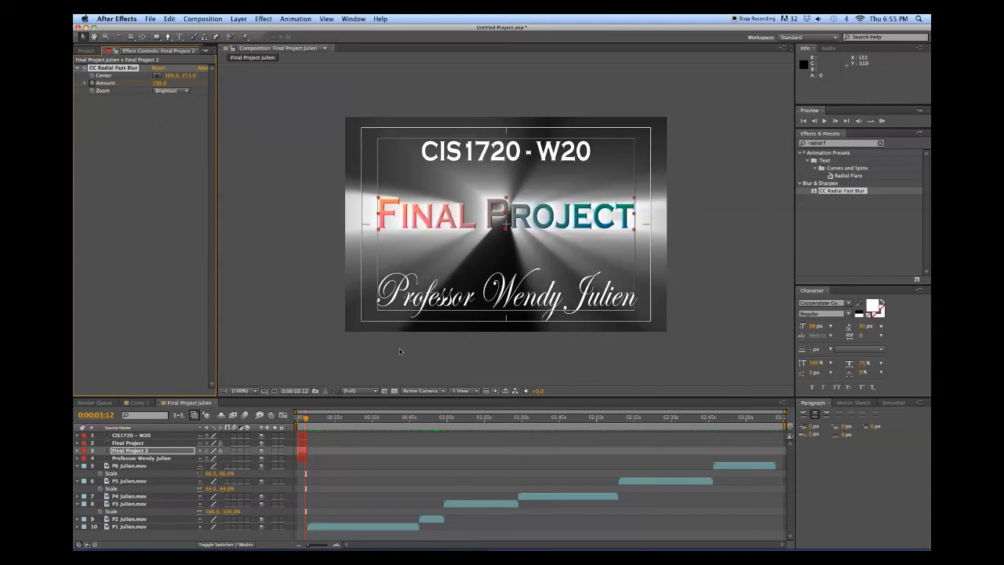
pyautogui.click(296, 418)
# Play back the title animation, then scrub to 0:03:12:04 where the frame goes black
pyautogui.press('space')
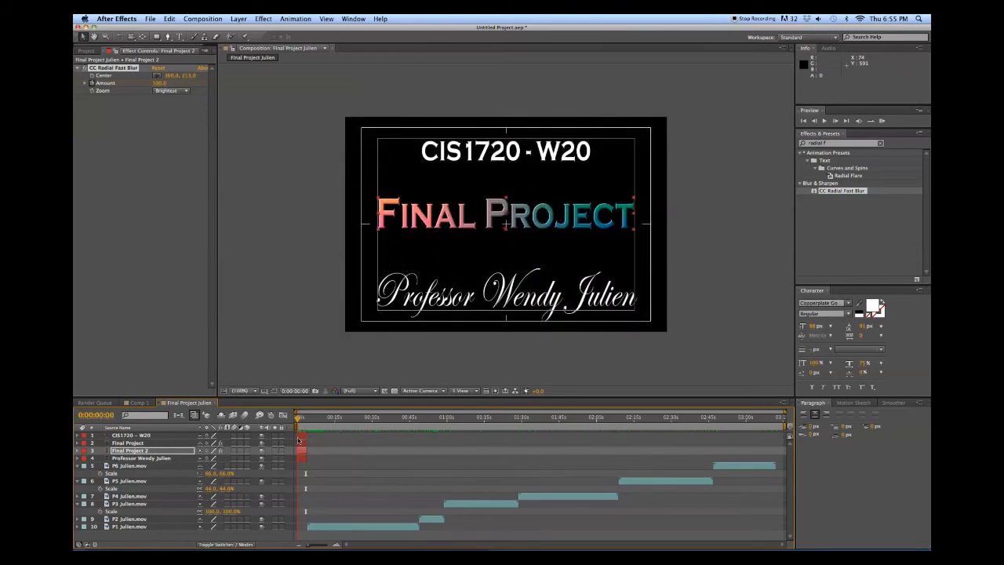
pyautogui.moveTo(308, 441); pyautogui.dragTo(778, 464)
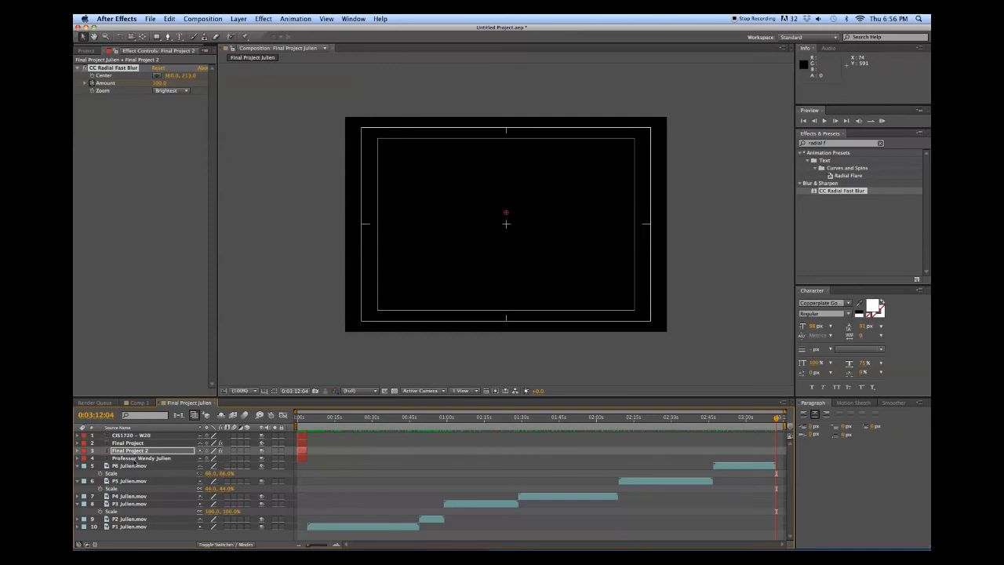
pyautogui.click(138, 458)
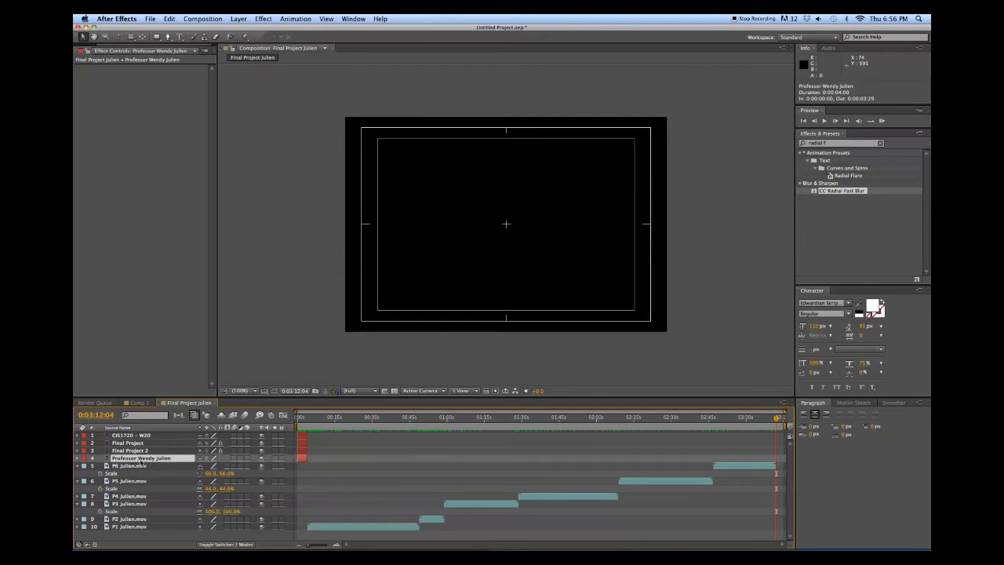
pyautogui.press('super+d')
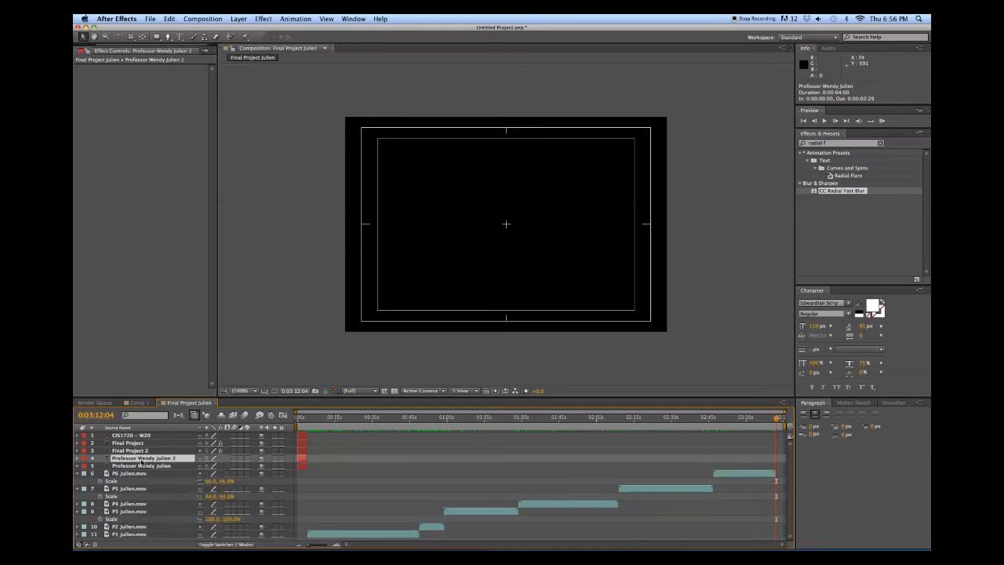
pyautogui.moveTo(140, 457); pyautogui.dragTo(142, 431)
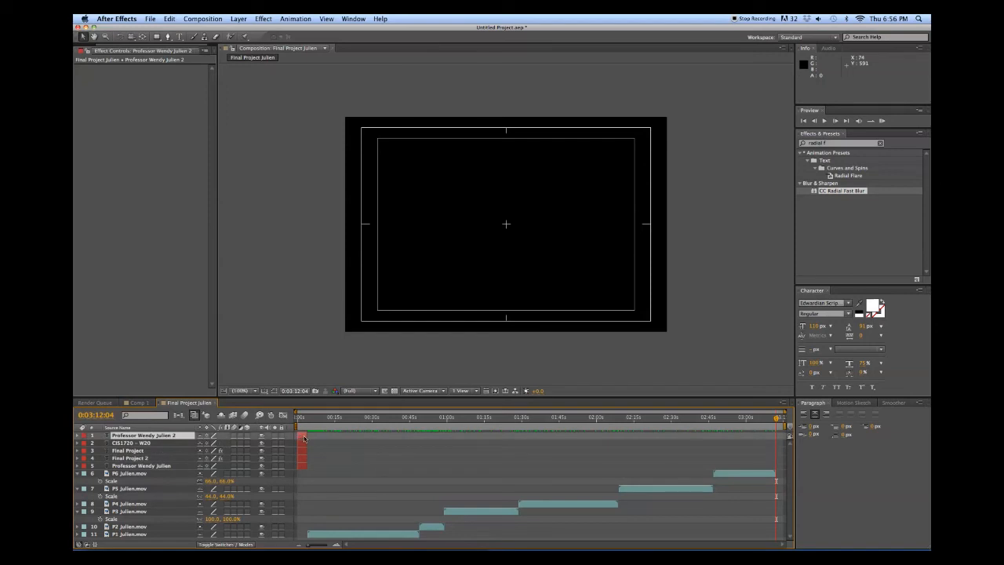
pyautogui.moveTo(303, 438); pyautogui.dragTo(452, 444)
pyautogui.moveTo(545, 445); pyautogui.dragTo(781, 443)
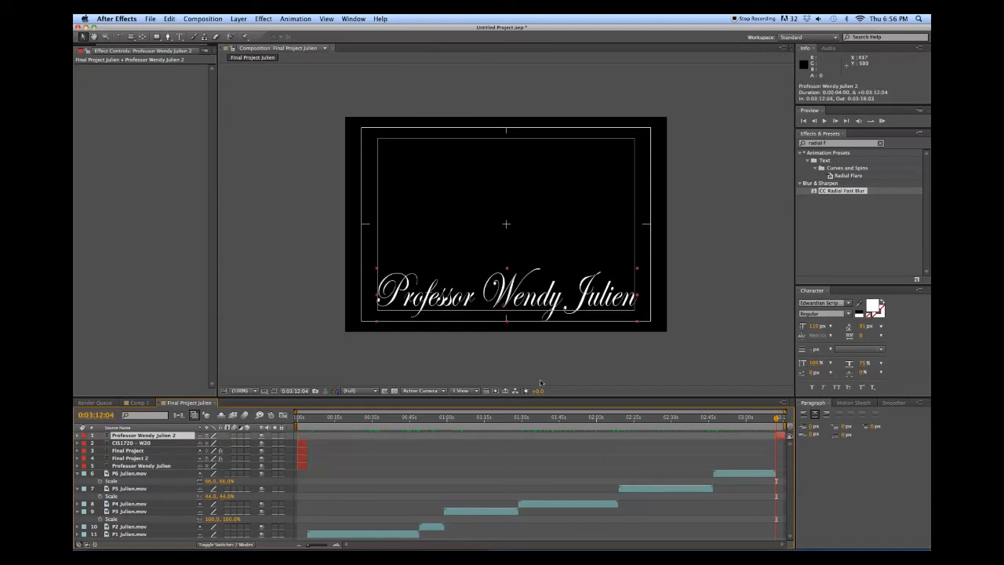
# Shrink the copied name's font and place it near the bottom of the end frame
pyautogui.moveTo(458, 297); pyautogui.dragTo(460, 218)
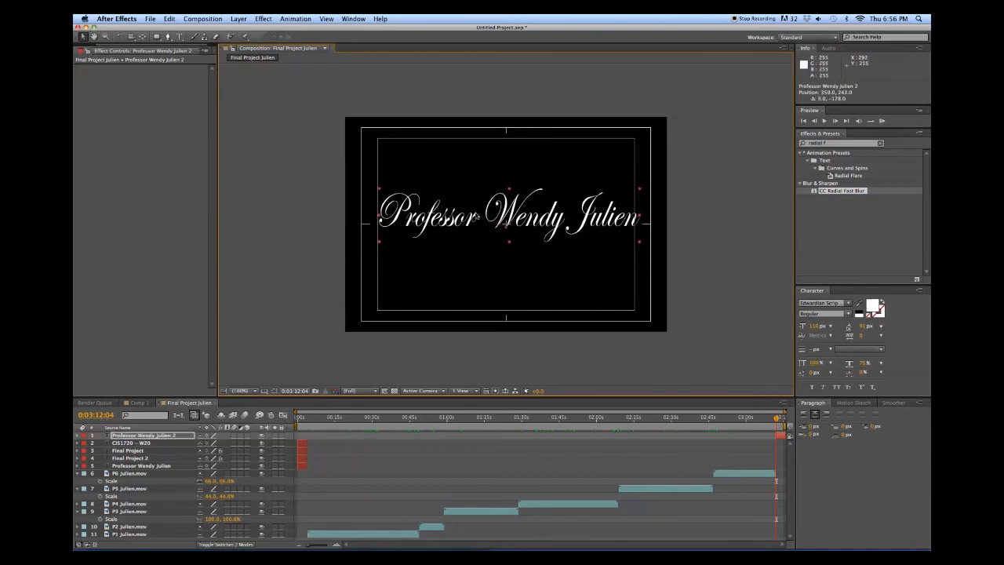
pyautogui.doubleClick(476, 215)
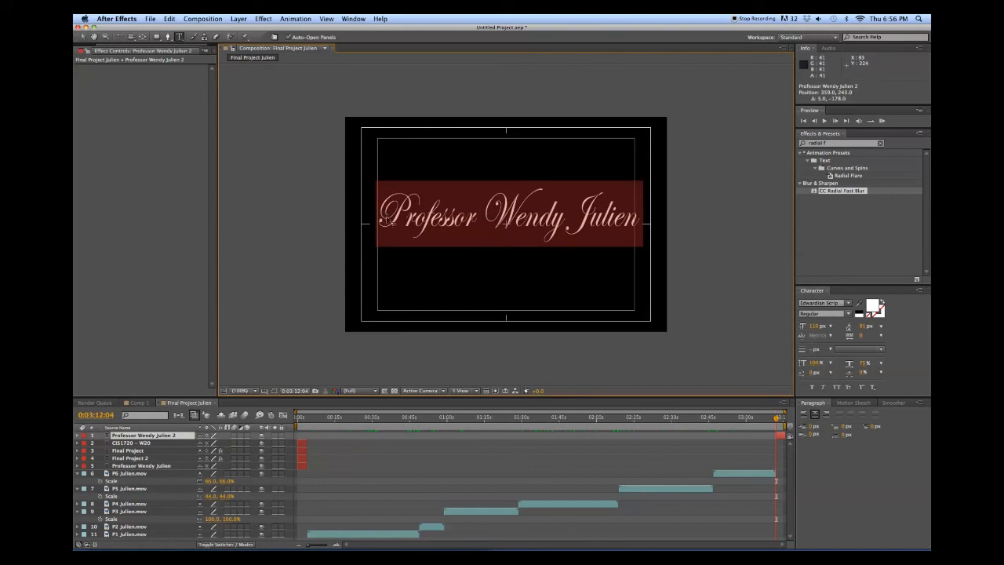
pyautogui.press('super+shift+comma')
pyautogui.press('super+shift+comma')
pyautogui.press('super+shift+comma')
pyautogui.press('super+shift+comma')
pyautogui.press('super+shift+comma')
pyautogui.press('super+shift+comma')
pyautogui.press('super+shift+comma')
pyautogui.press('super+shift+comma')
pyautogui.press('super+shift+comma')
pyautogui.press('super+shift+comma')
pyautogui.press('super+shift+comma')
pyautogui.press('super+shift+comma')
pyautogui.press('super+shift+comma')
pyautogui.press('super+shift+comma')
pyautogui.press('super+shift+comma')
pyautogui.press('super+shift+comma')
pyautogui.press('super+shift+comma')
pyautogui.press('super+shift+comma')
pyautogui.press('super+shift+comma')
pyautogui.press('super+shift+comma')
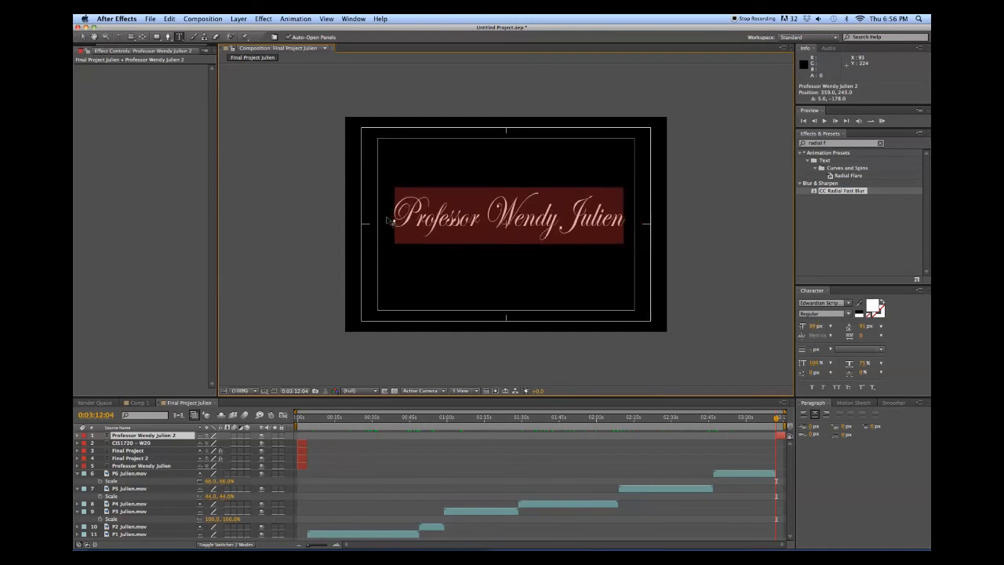
pyautogui.press('super+shift+comma')
pyautogui.press('super+shift+comma')
pyautogui.press('super+shift+comma')
pyautogui.press('super+shift+comma')
pyautogui.press('super+shift+comma')
pyautogui.press('super+shift+comma')
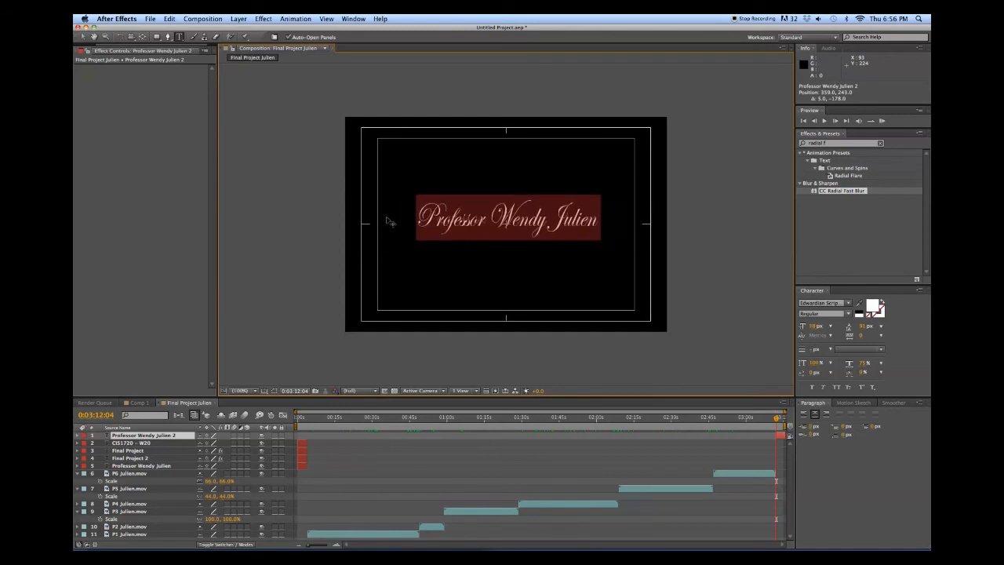
pyautogui.click(83, 36)
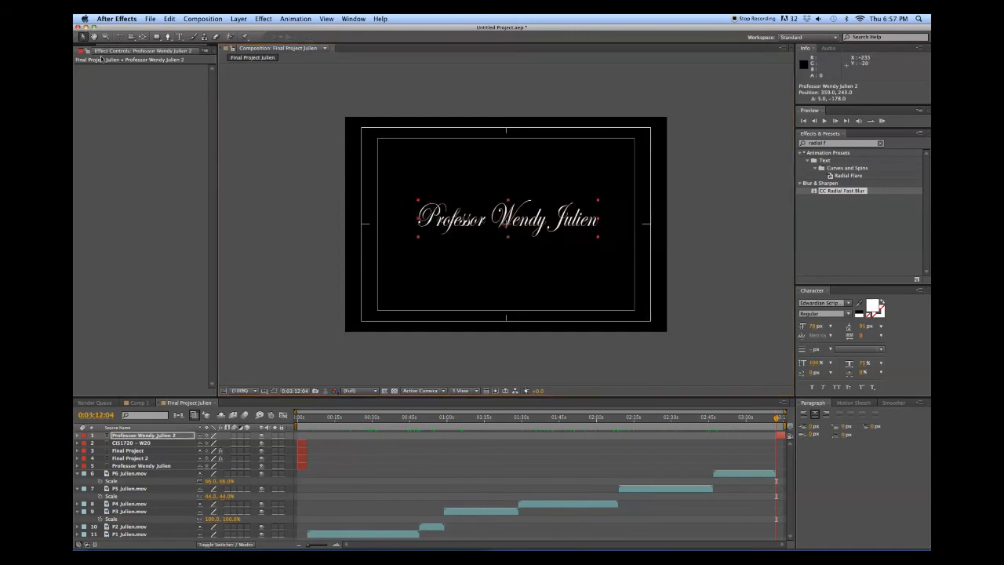
pyautogui.moveTo(458, 229); pyautogui.dragTo(459, 296)
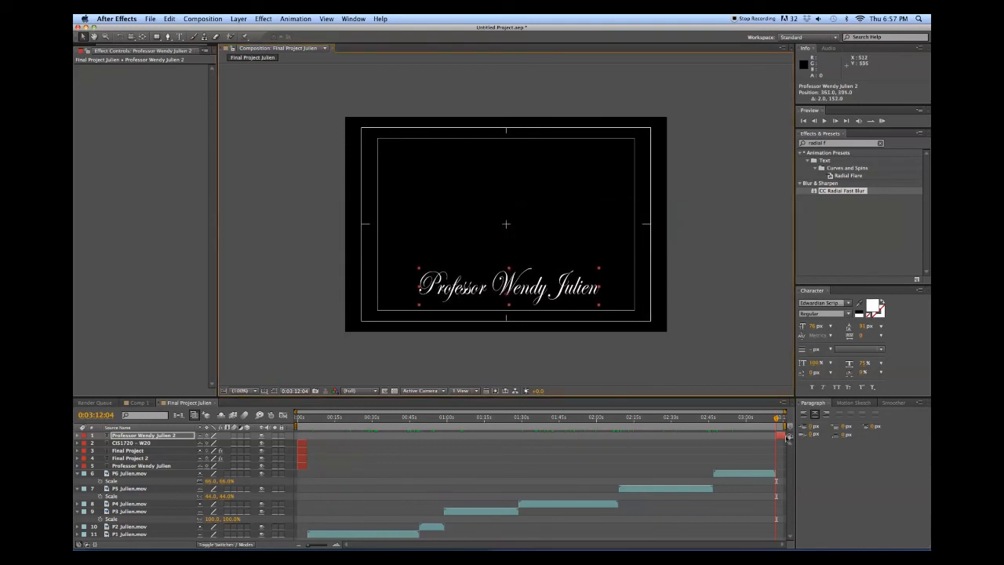
# Duplicate the name layer, move it up, retype it as 'The End', and enlarge it to about 176 px
pyautogui.press('super+d')
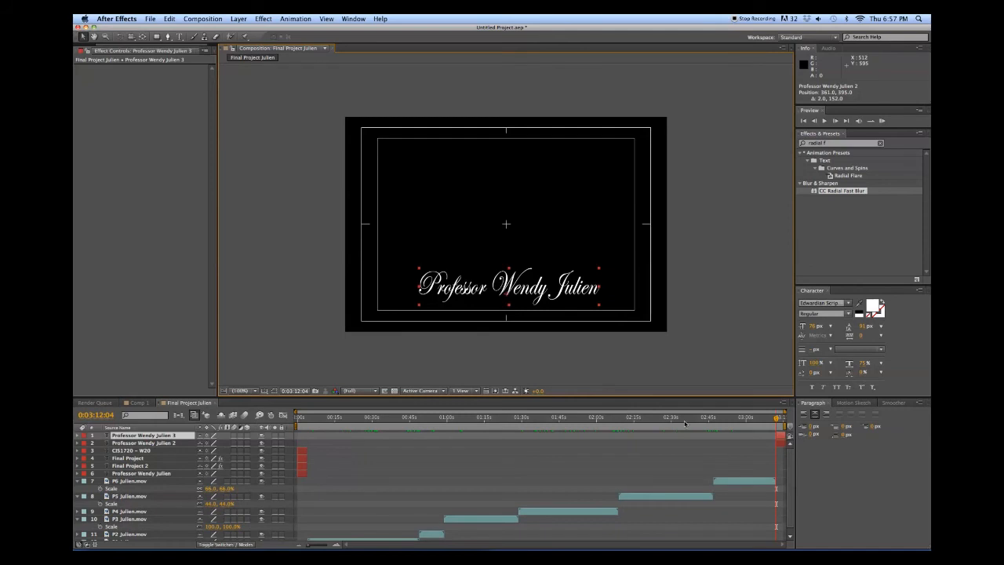
pyautogui.moveTo(524, 302); pyautogui.dragTo(508, 221)
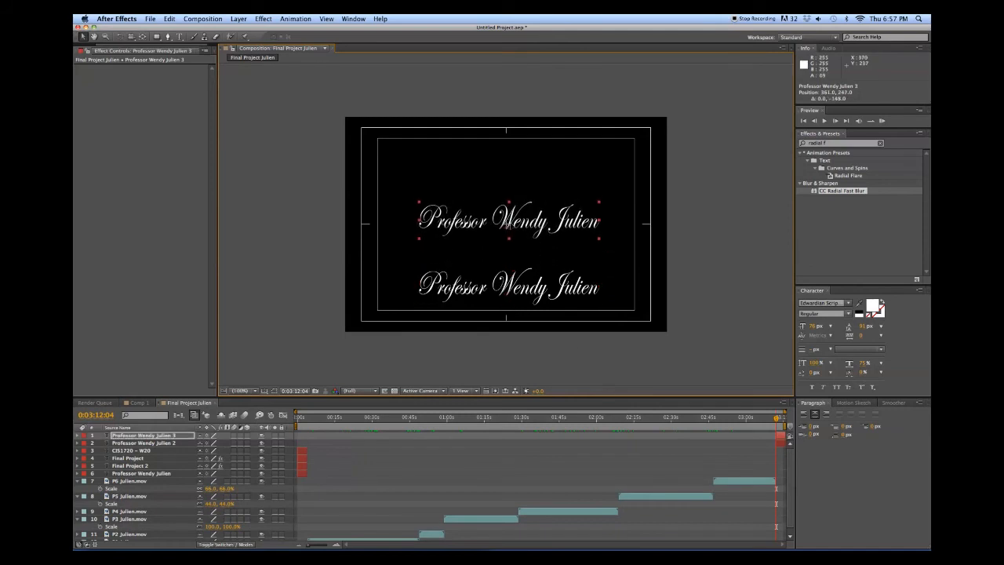
pyautogui.doubleClick(508, 221)
pyautogui.write('The')
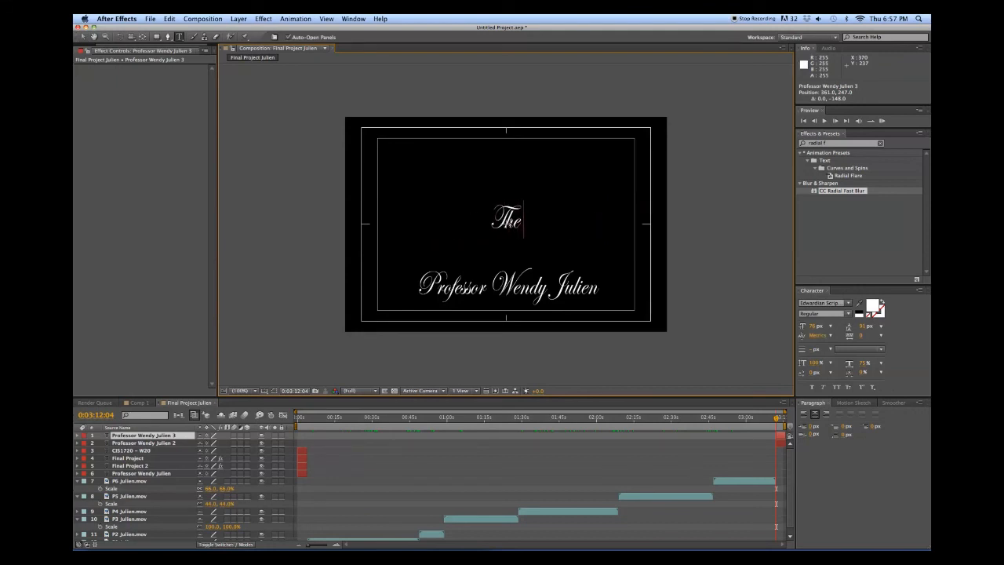
pyautogui.write(' End')
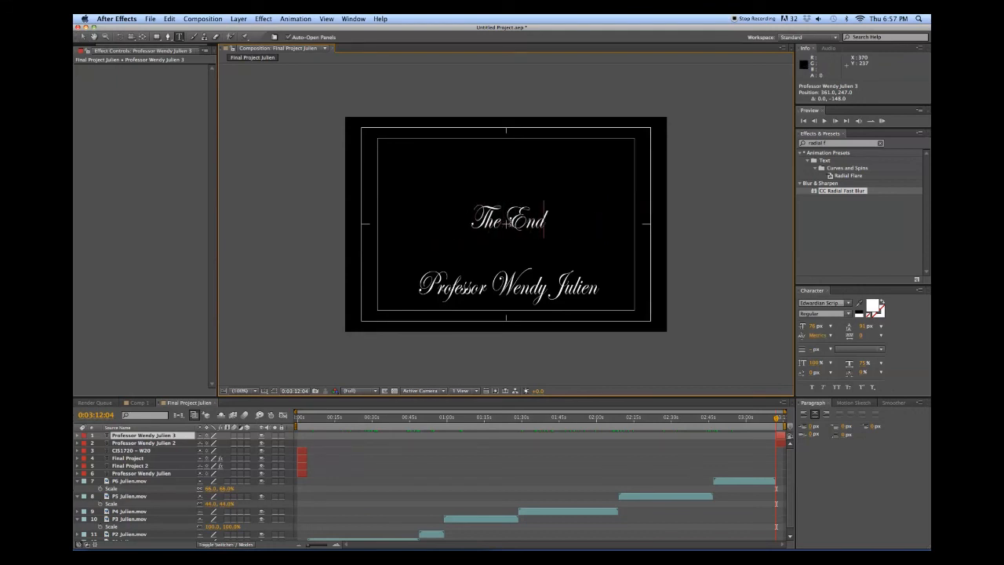
pyautogui.press('super+a')
pyautogui.press('super+shift+period')
pyautogui.press('super+shift+period')
pyautogui.press('super+shift+period')
pyautogui.press('super+shift+period')
pyautogui.press('super+shift+period')
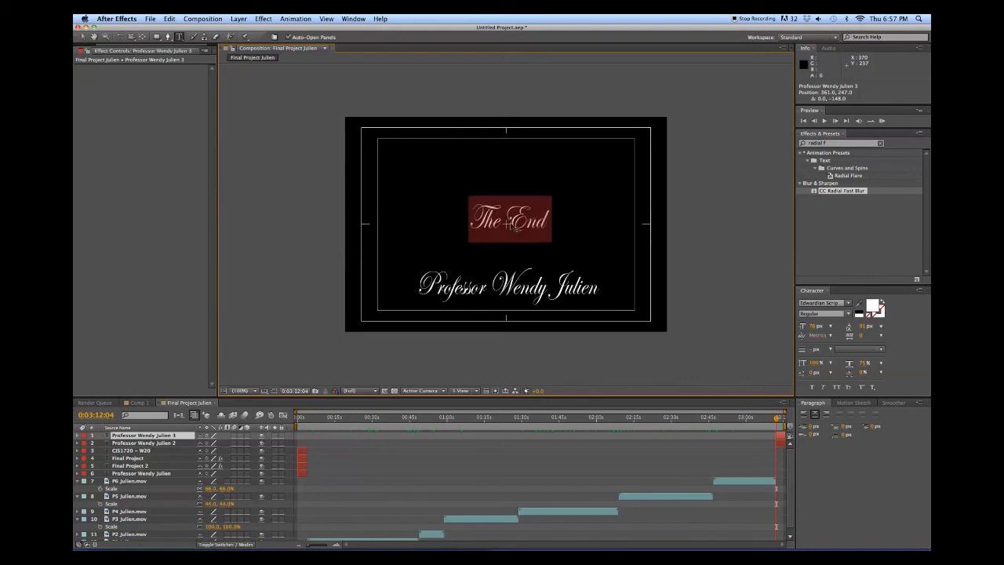
pyautogui.press('super+shift+period')
pyautogui.press('super+shift+period')
pyautogui.press('super+shift+period')
pyautogui.press('super+shift+period')
pyautogui.press('super+shift+period')
pyautogui.press('super+shift+period')
pyautogui.press('super+shift+period')
pyautogui.press('super+shift+period')
pyautogui.press('super+shift+period')
pyautogui.press('super+shift+period')
pyautogui.press('super+shift+period')
pyautogui.press('super+shift+period')
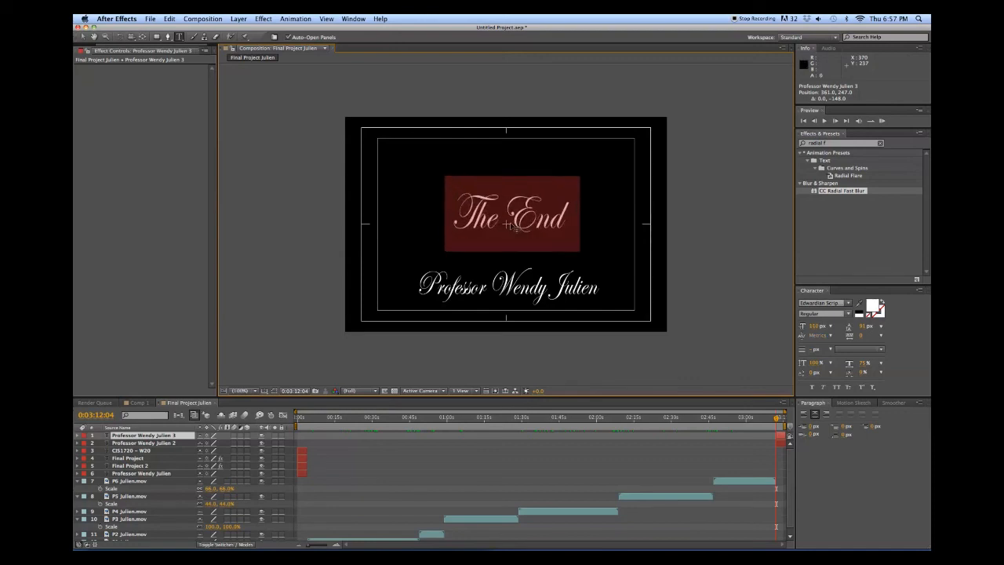
pyautogui.press('super+shift+period')
pyautogui.press('super+shift+period')
pyautogui.press('super+shift+period')
pyautogui.press('super+shift+period')
pyautogui.press('super+shift+period')
pyautogui.press('super+shift+period')
pyautogui.press('super+shift+period')
pyautogui.press('super+shift+period')
pyautogui.press('super+shift+period')
pyautogui.press('super+shift+period')
pyautogui.press('super+shift+period')
pyautogui.press('super+shift+period')
pyautogui.press('super+shift+period')
pyautogui.press('super+shift+period')
pyautogui.press('super+shift+period')
pyautogui.press('super+shift+period')
pyautogui.press('super+shift+period')
pyautogui.press('super+shift+period')
pyautogui.press('super+shift+period')
pyautogui.press('super+shift+period')
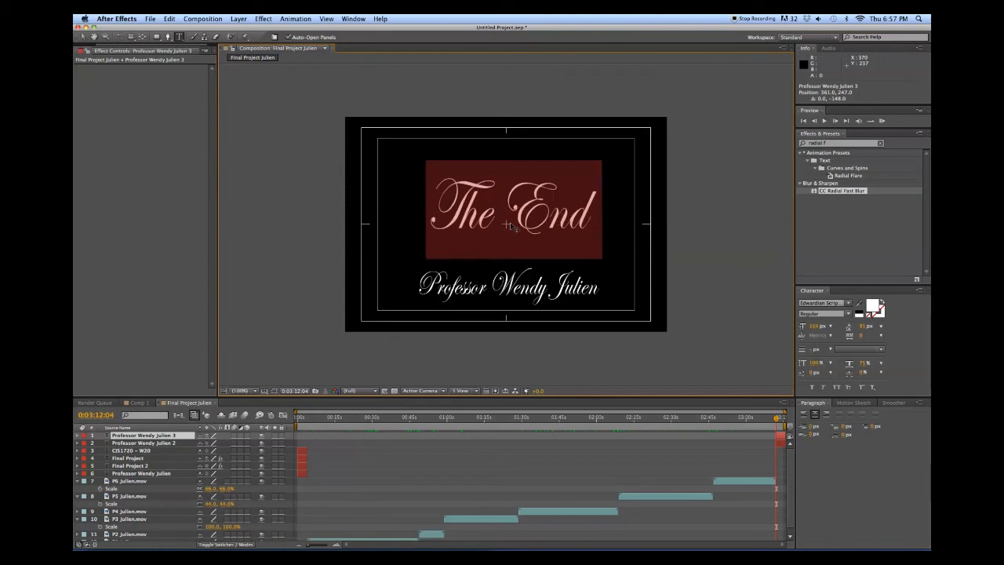
pyautogui.press('super+shift+period')
pyautogui.press('super+shift+period')
pyautogui.press('super+shift+period')
pyautogui.press('super+shift+period')
pyautogui.moveTo(511, 226); pyautogui.dragTo(504, 225)
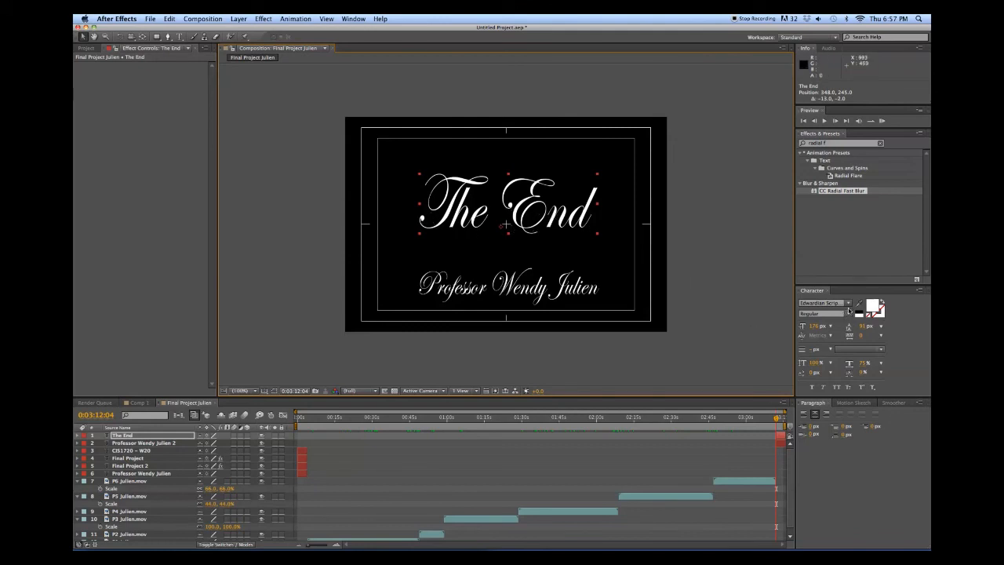
# Clear the 'radial f' search and browse Animation Presets > Text > Animate In to select Typewriter
pyautogui.moveTo(833, 143); pyautogui.dragTo(792, 145)
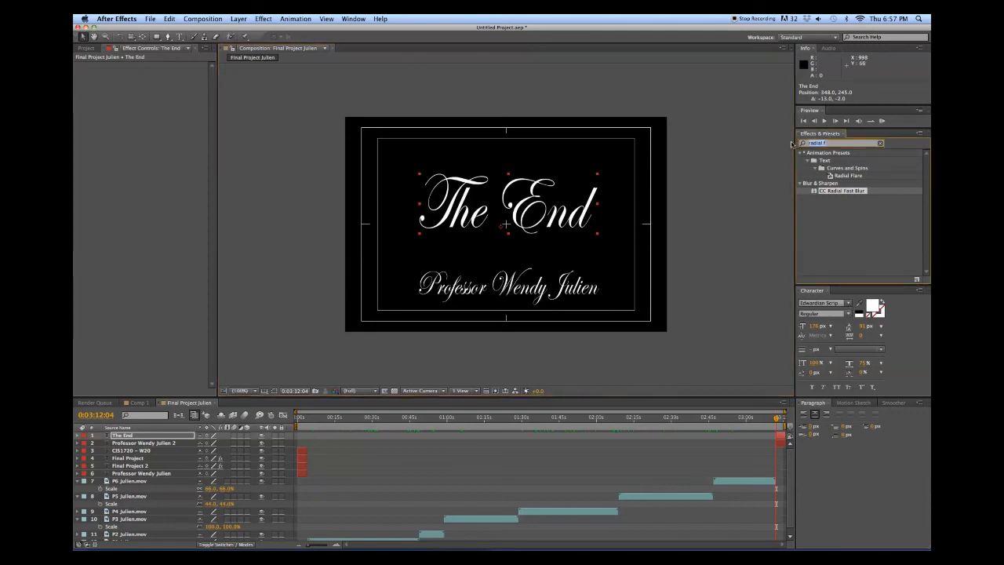
pyautogui.click(811, 158)
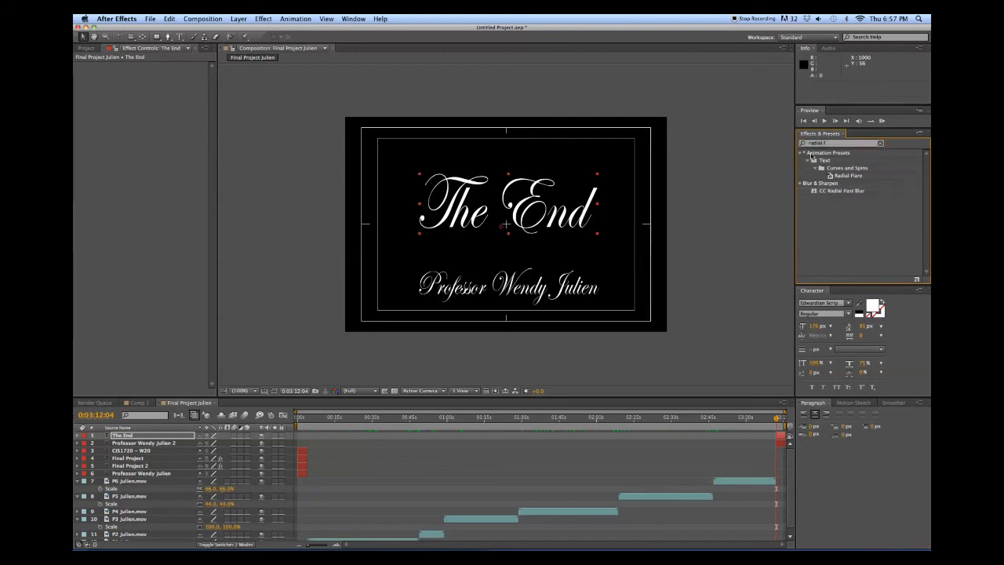
pyautogui.click(808, 160)
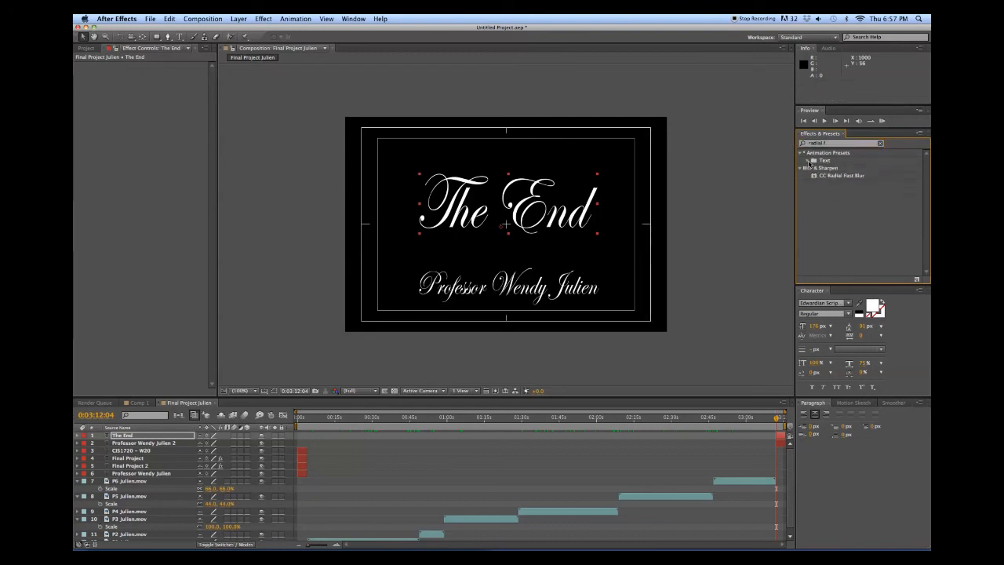
pyautogui.click(800, 154)
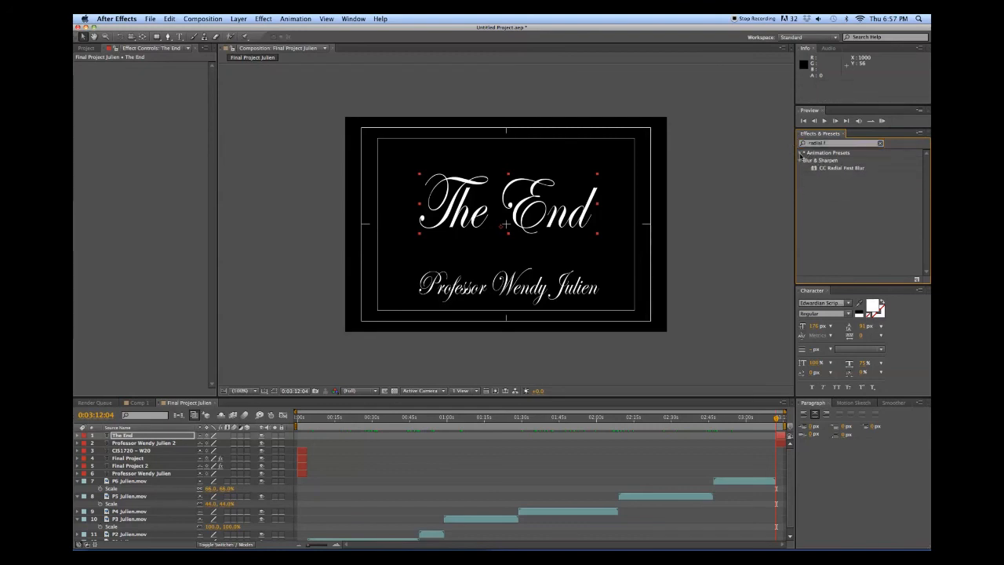
pyautogui.click(800, 153)
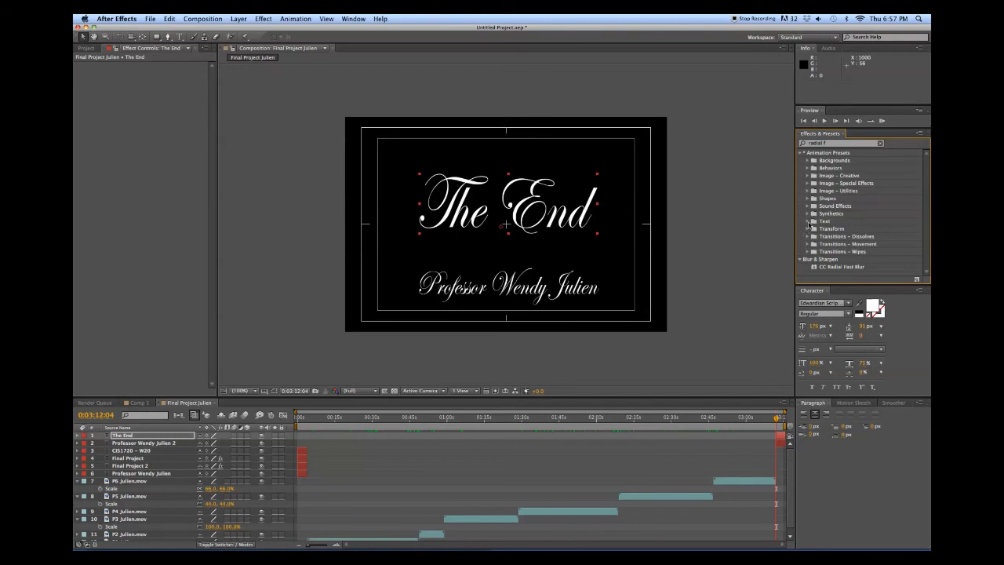
pyautogui.click(807, 222)
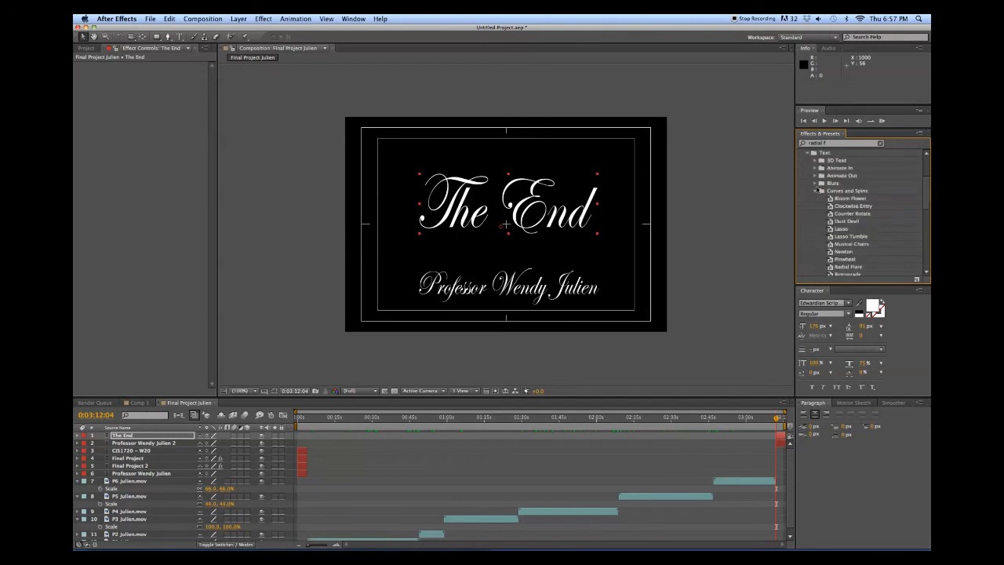
pyautogui.click(816, 191)
pyautogui.click(815, 174)
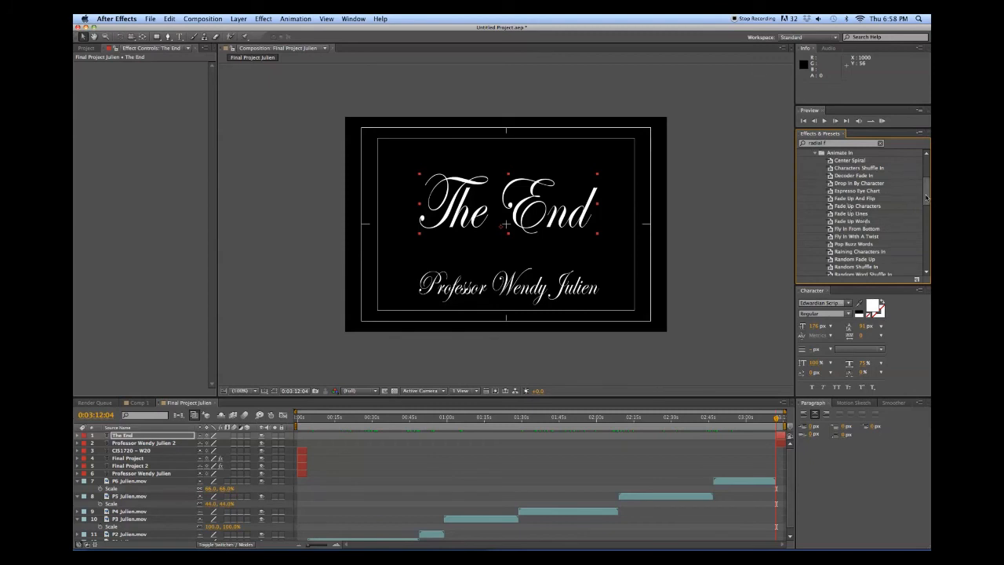
pyautogui.moveTo(926, 199); pyautogui.dragTo(927, 214)
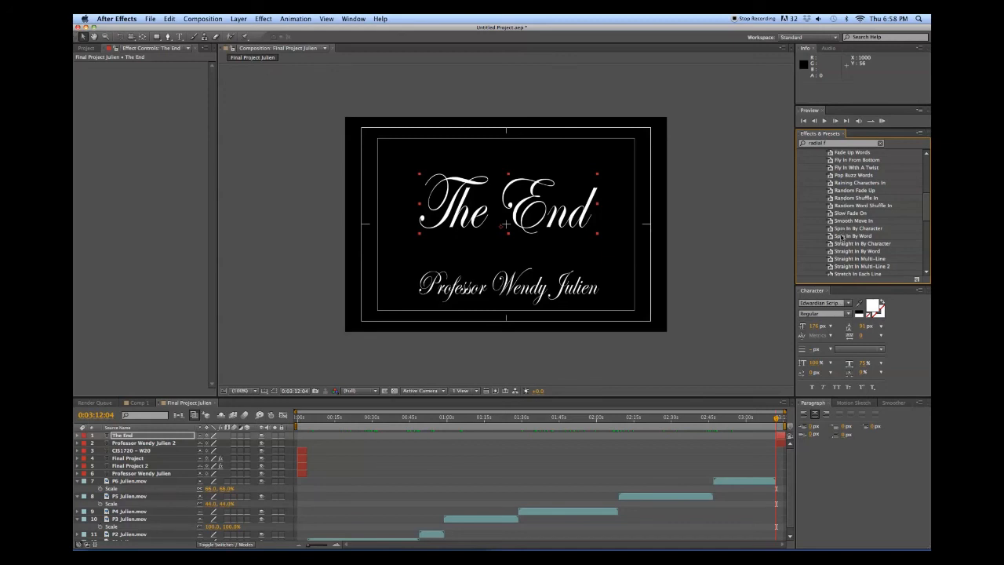
pyautogui.scroll(-2, 926, 227)
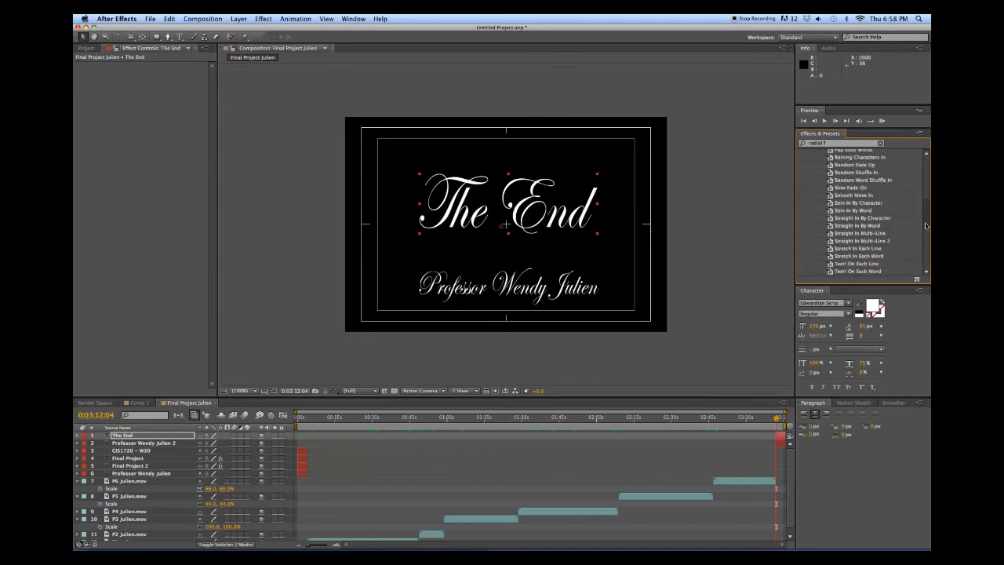
pyautogui.scroll(-2, 926, 229)
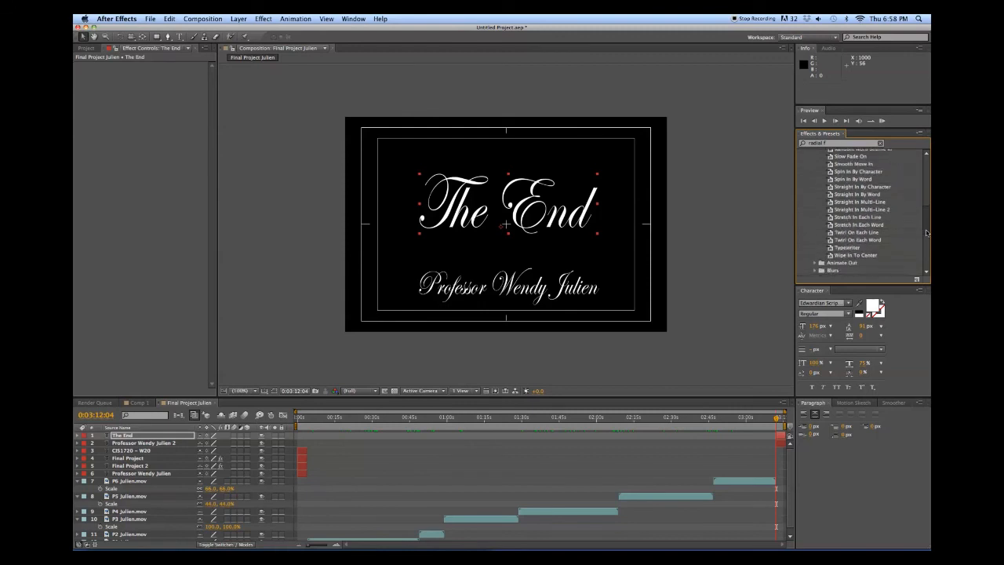
pyautogui.click(850, 248)
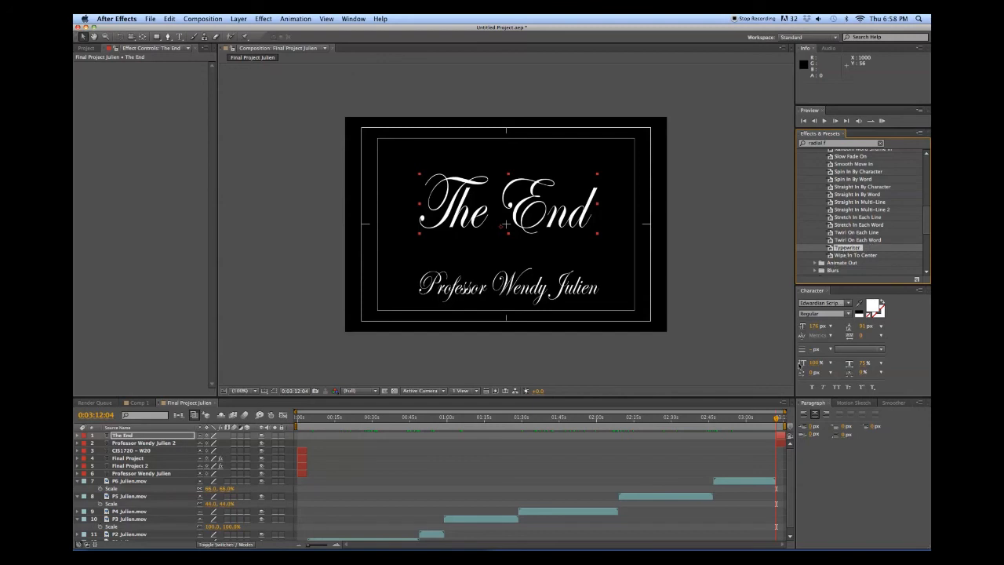
pyautogui.moveTo(841, 250); pyautogui.dragTo(790, 422)
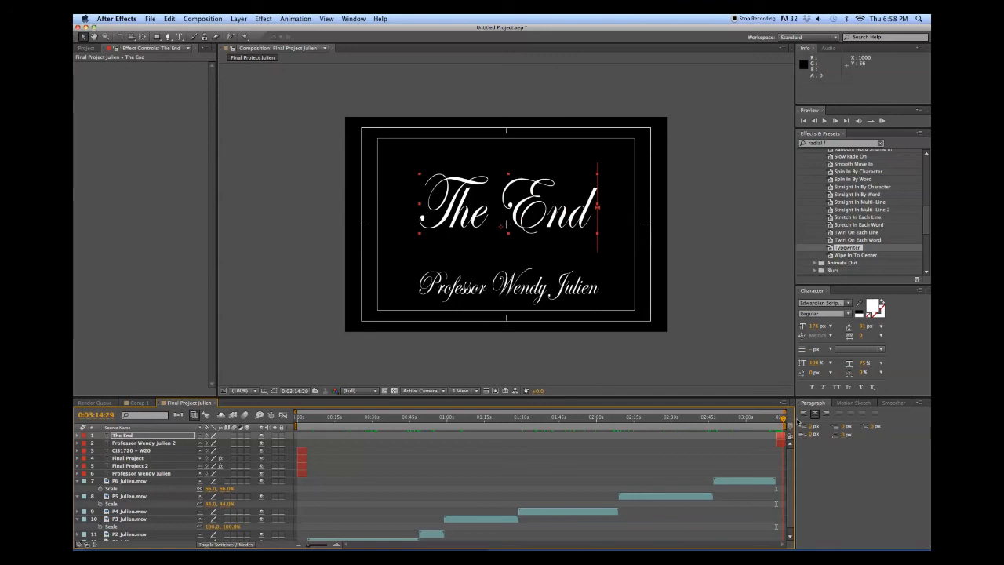
pyautogui.click(781, 421)
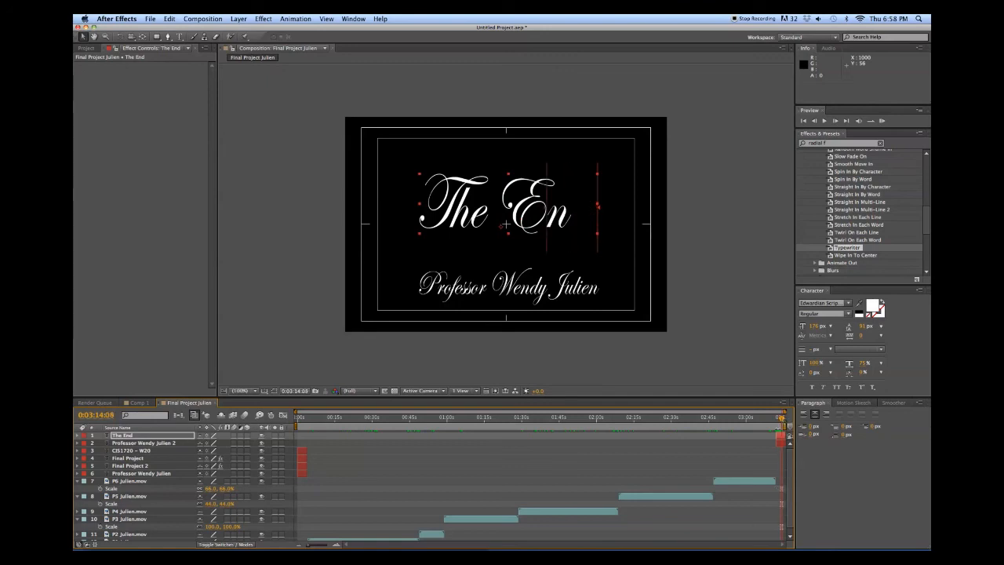
pyautogui.click(780, 444)
pyautogui.moveTo(781, 444); pyautogui.dragTo(785, 426)
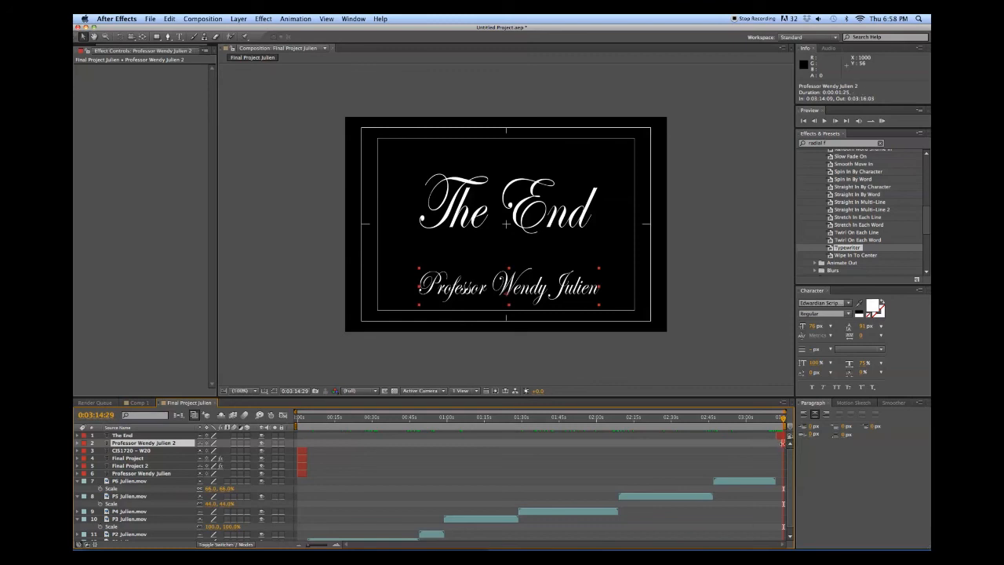
# Move the professor's name in point earlier to about 0:03:14:04 and scrub back to review
pyautogui.moveTo(782, 443); pyautogui.dragTo(780, 443)
pyautogui.moveTo(784, 419)
pyautogui.mouseDown()
pyautogui.moveTo(777, 426)
pyautogui.moveTo(794, 427)
pyautogui.moveTo(743, 429)
pyautogui.moveTo(792, 429)
pyautogui.mouseUp()
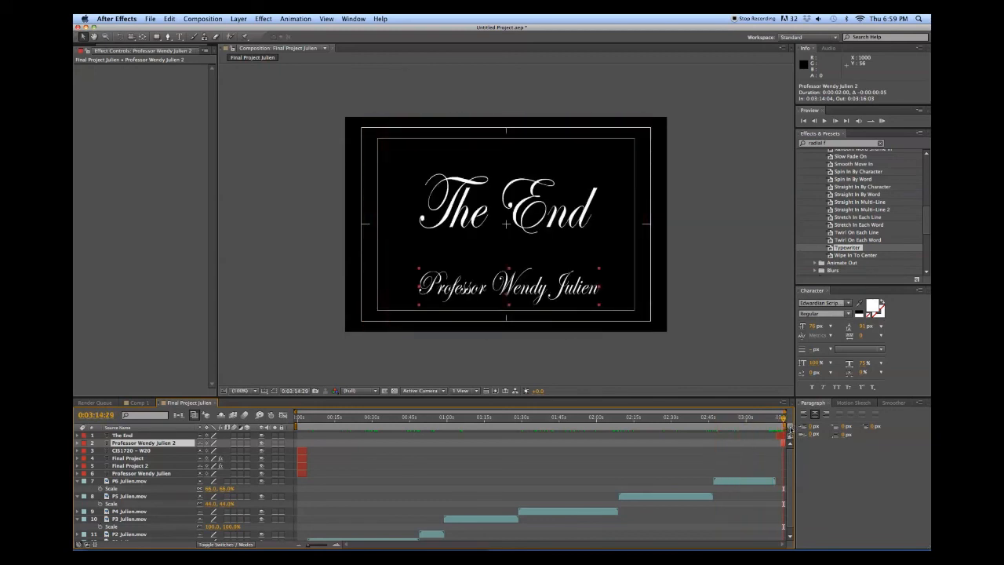